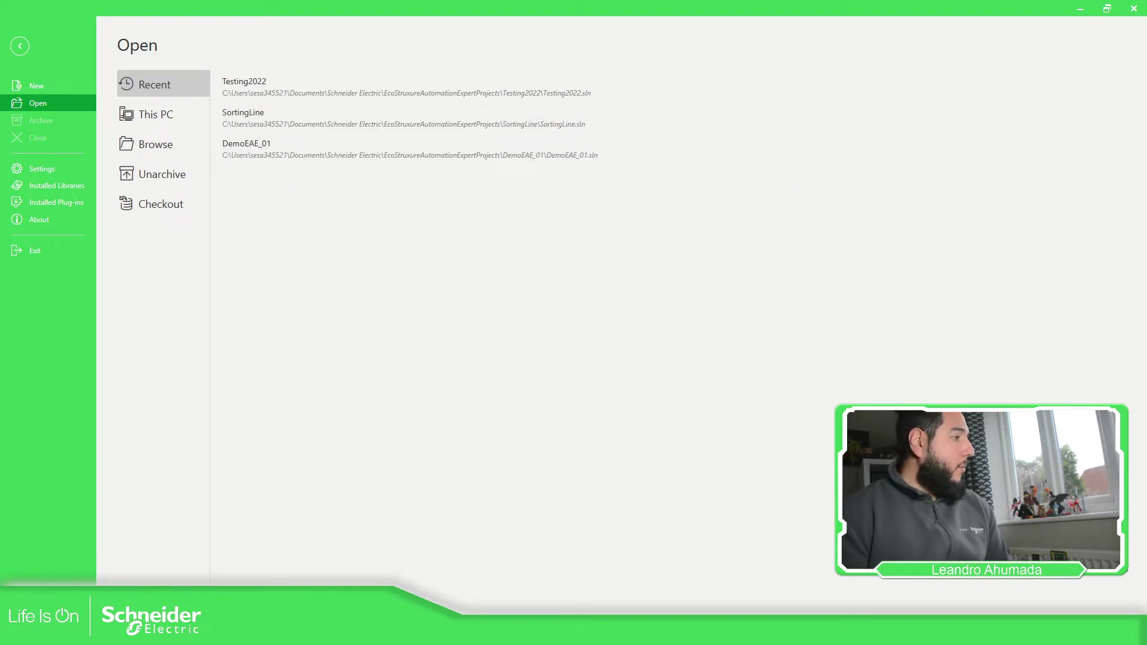
left_click(534, 600)
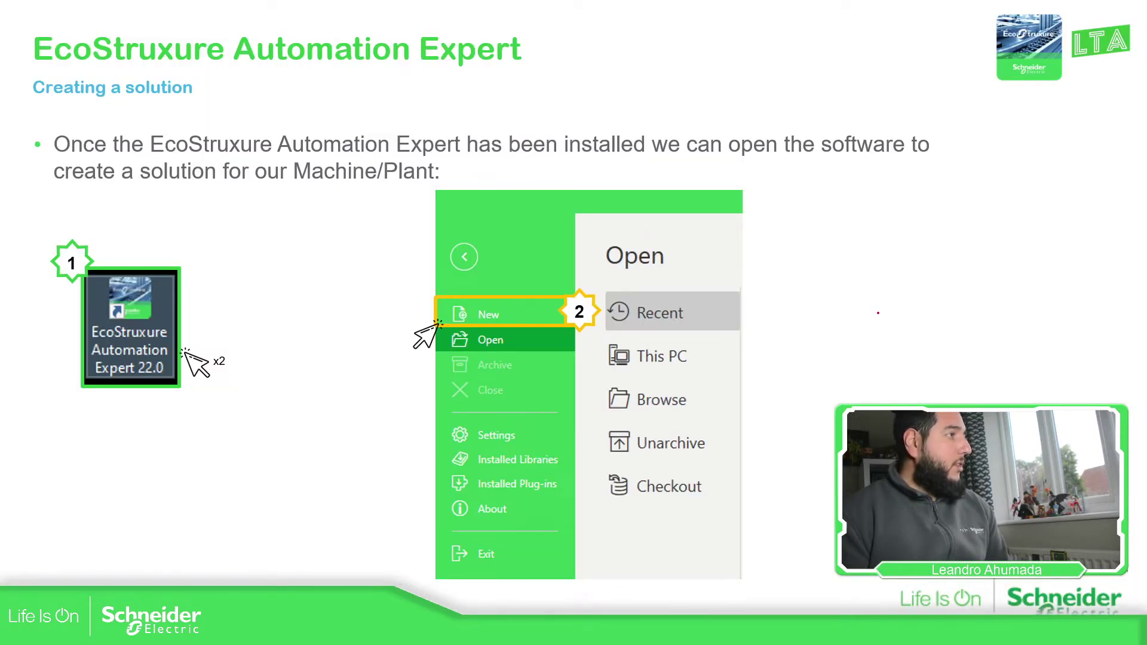
left_click(879, 282)
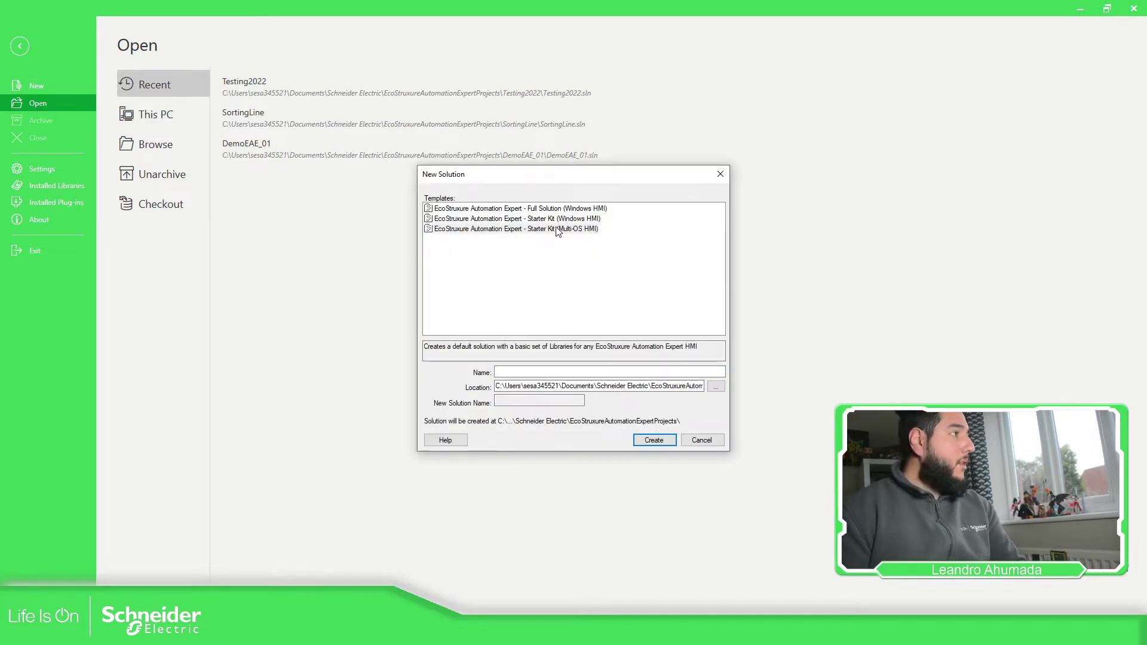
- Pick the Starter Kit (Windows HMI) template, name the solution TrainingSortingLine, and create it
left_click_drag(588, 183, 529, 201)
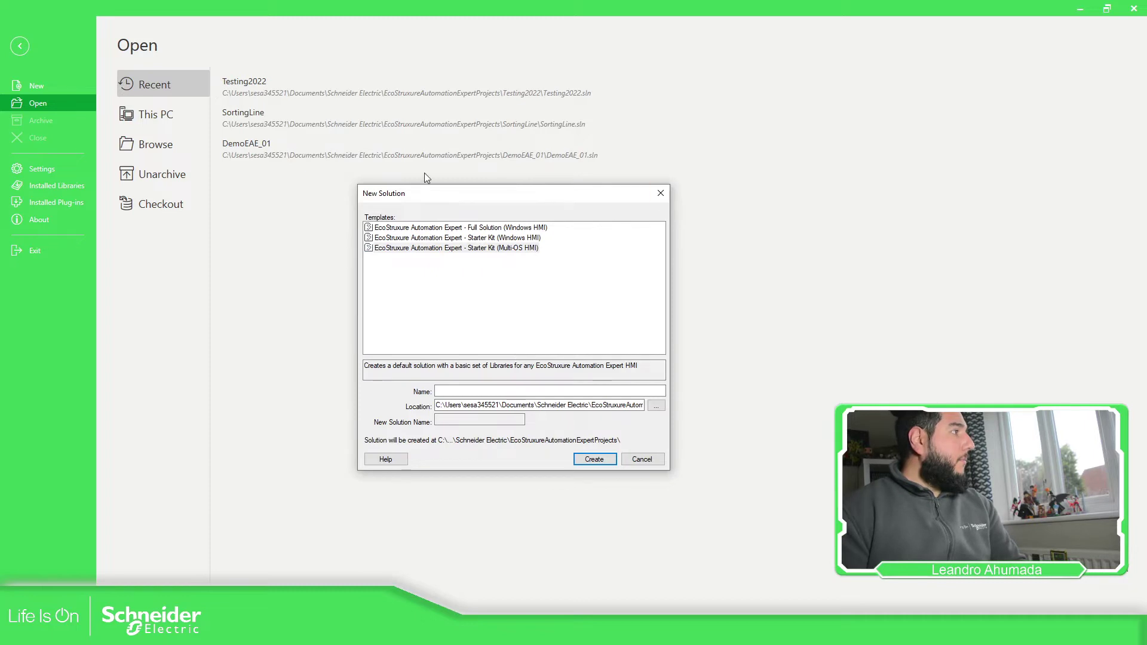
left_click_drag(455, 195, 478, 191)
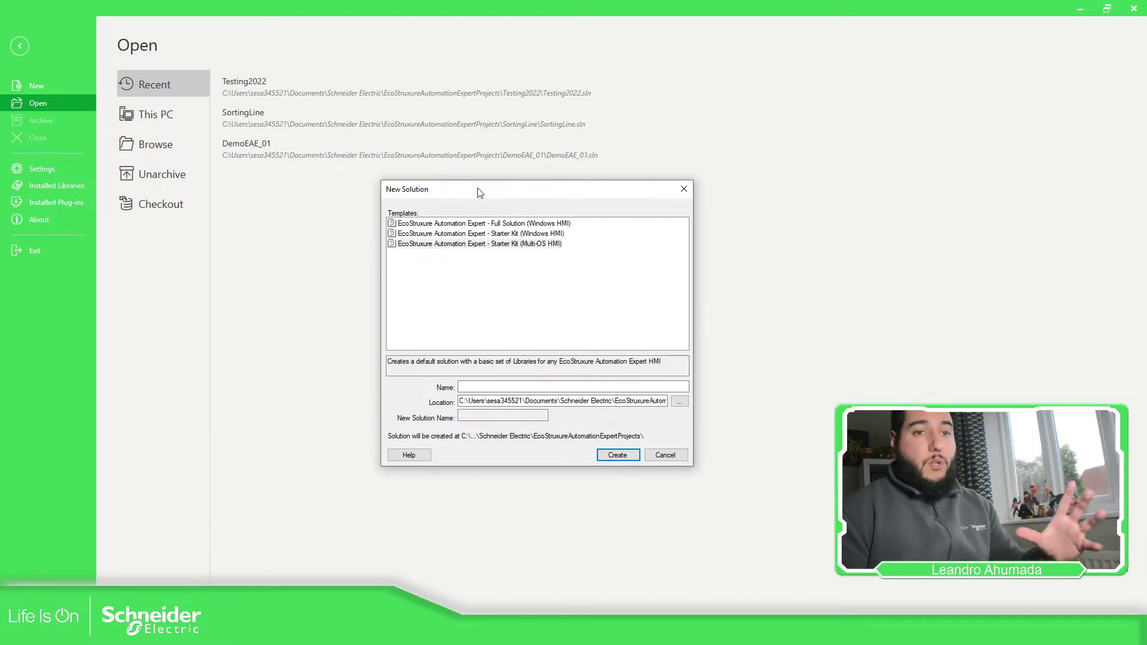
left_click(528, 238)
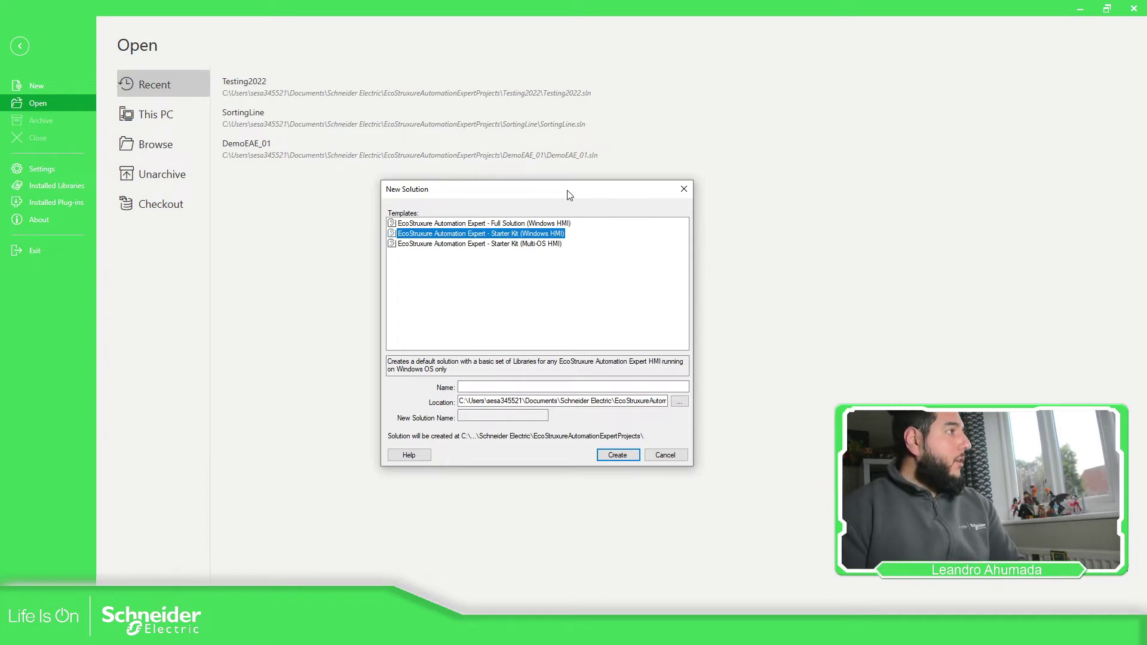
left_click_drag(568, 196, 519, 184)
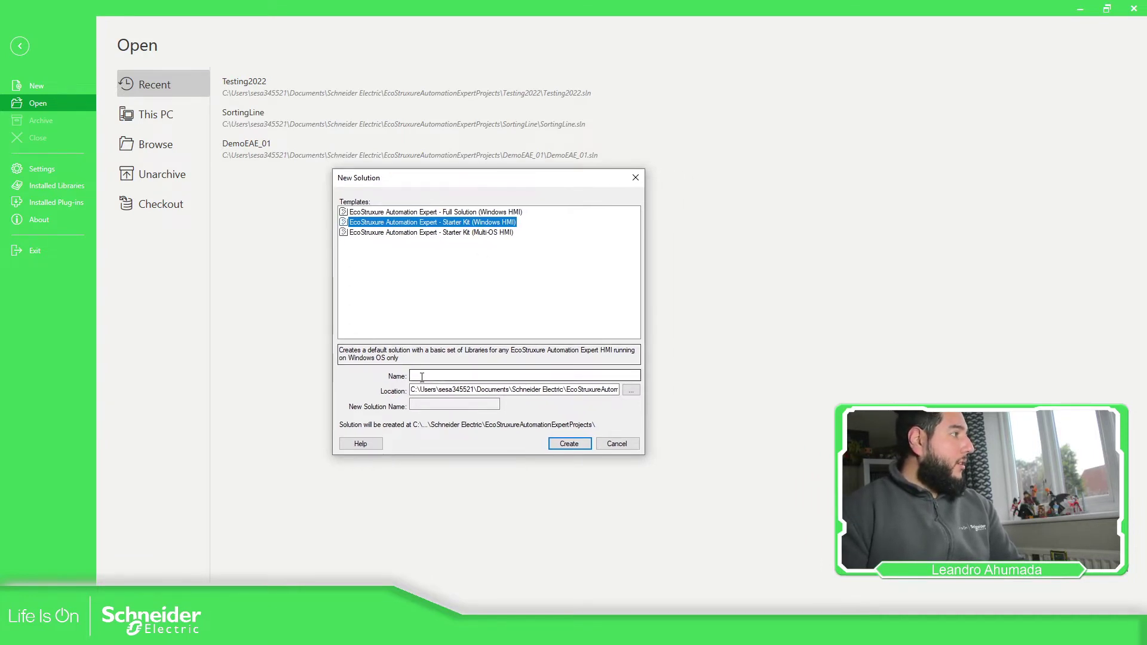
left_click(422, 377)
type("T")
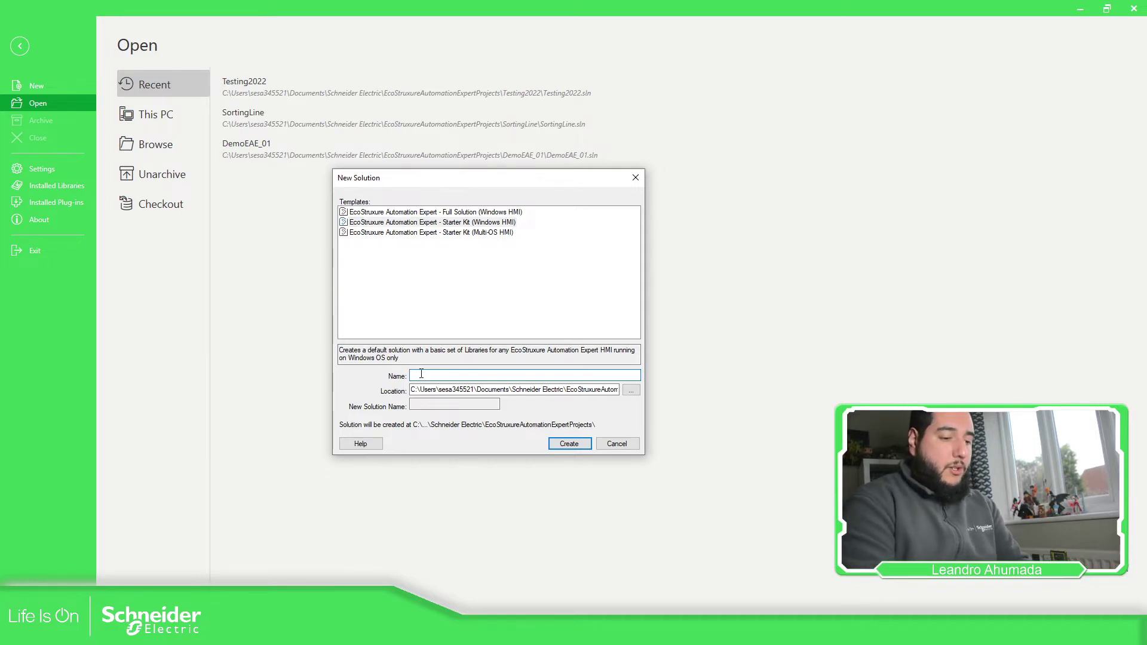
type("rainin")
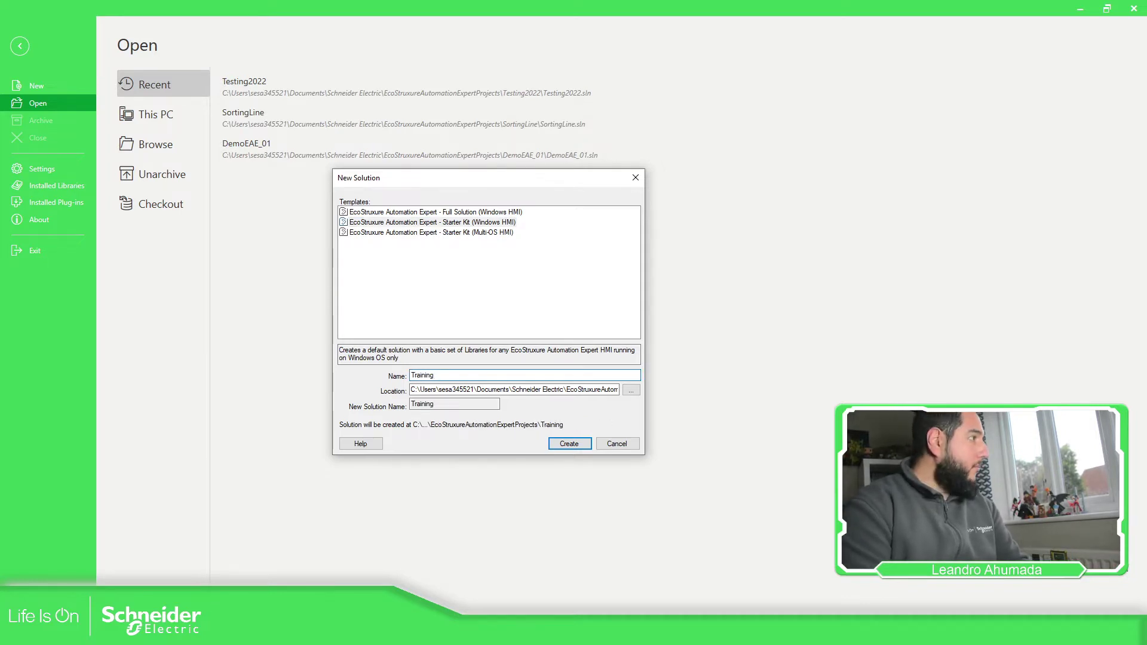
type("gSortingLi")
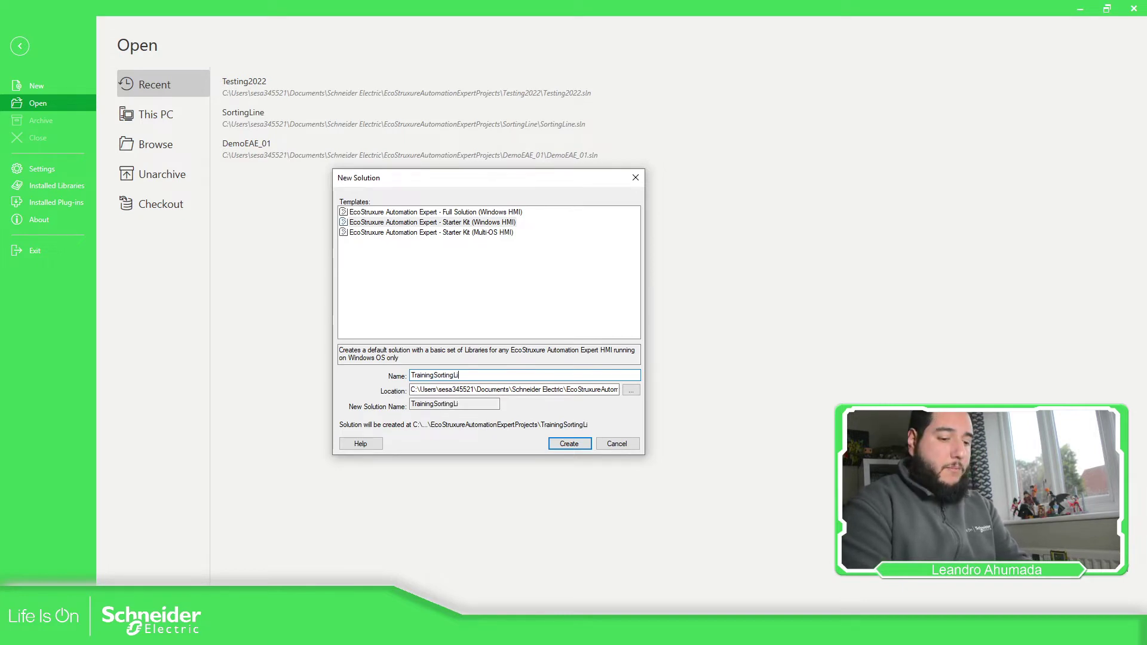
type("ne")
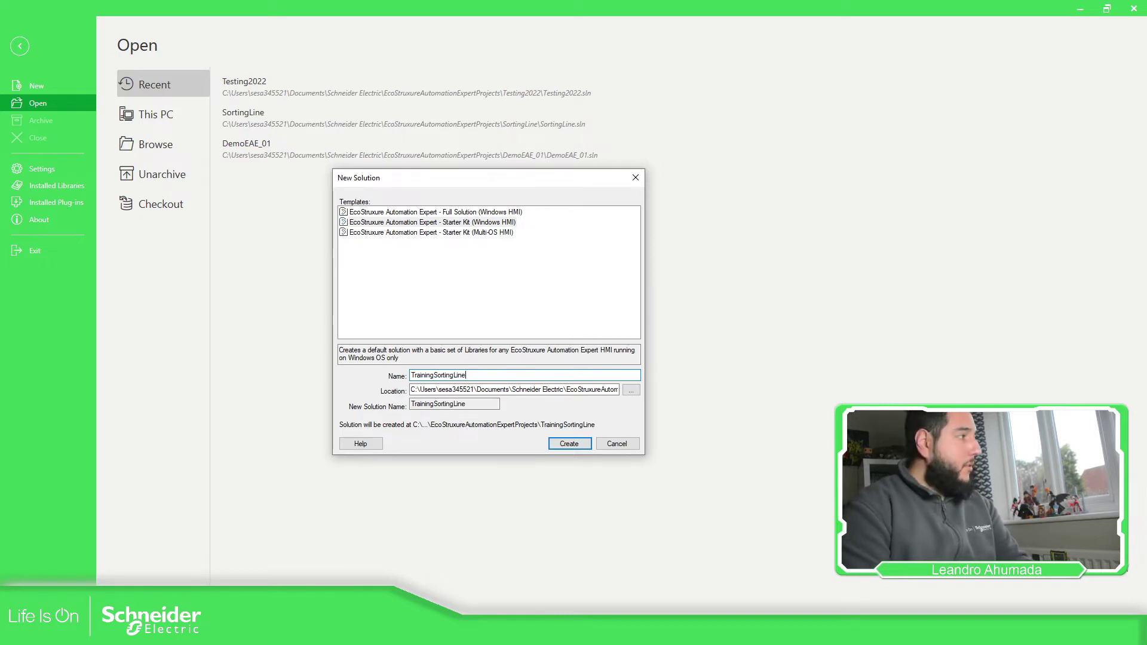
left_click(579, 449)
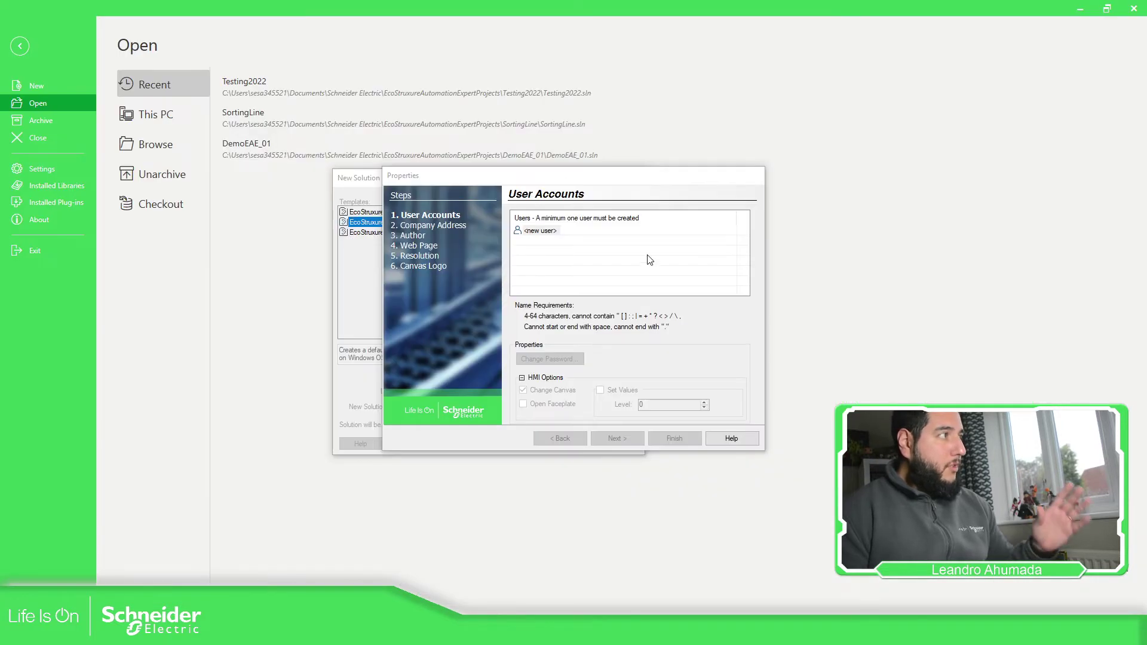
- Start editing the name of the placeholder new user in the User Accounts list
left_click_drag(591, 182, 625, 179)
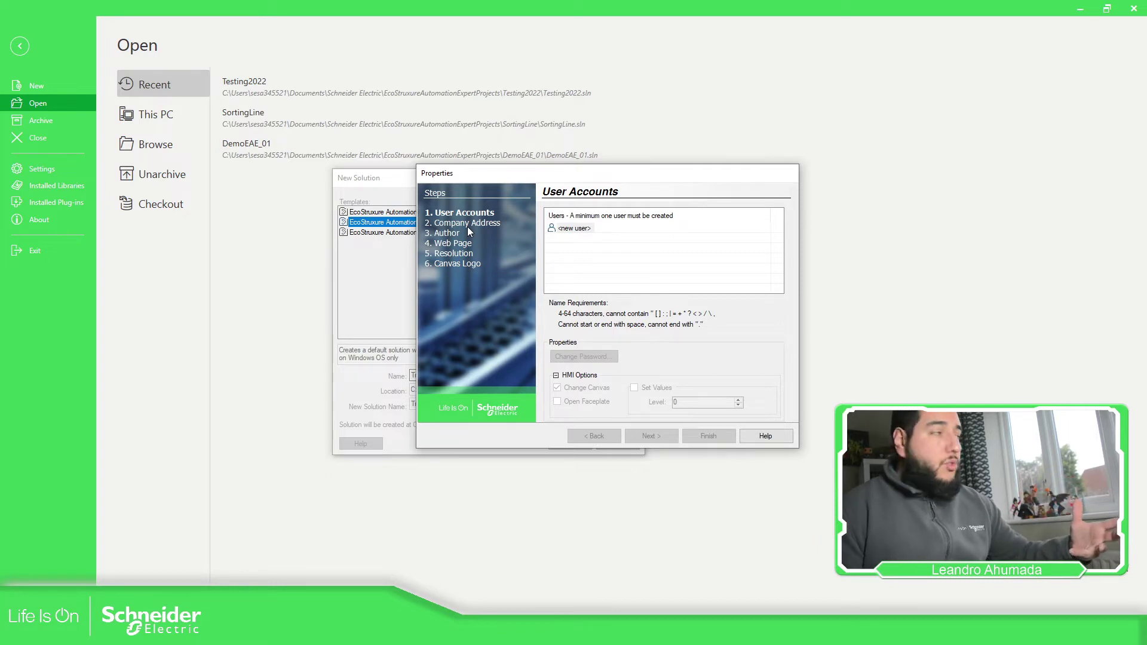
double_click(574, 232)
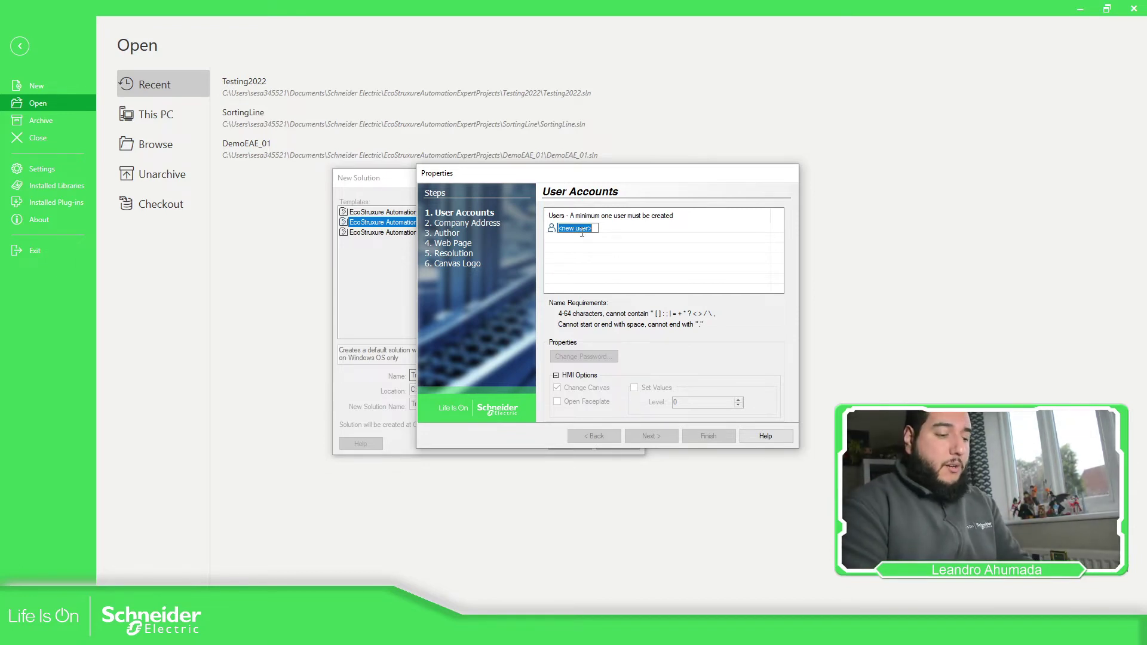
- Name the user Administrator, then enter and confirm its password and reveal it to check
type("Administrat")
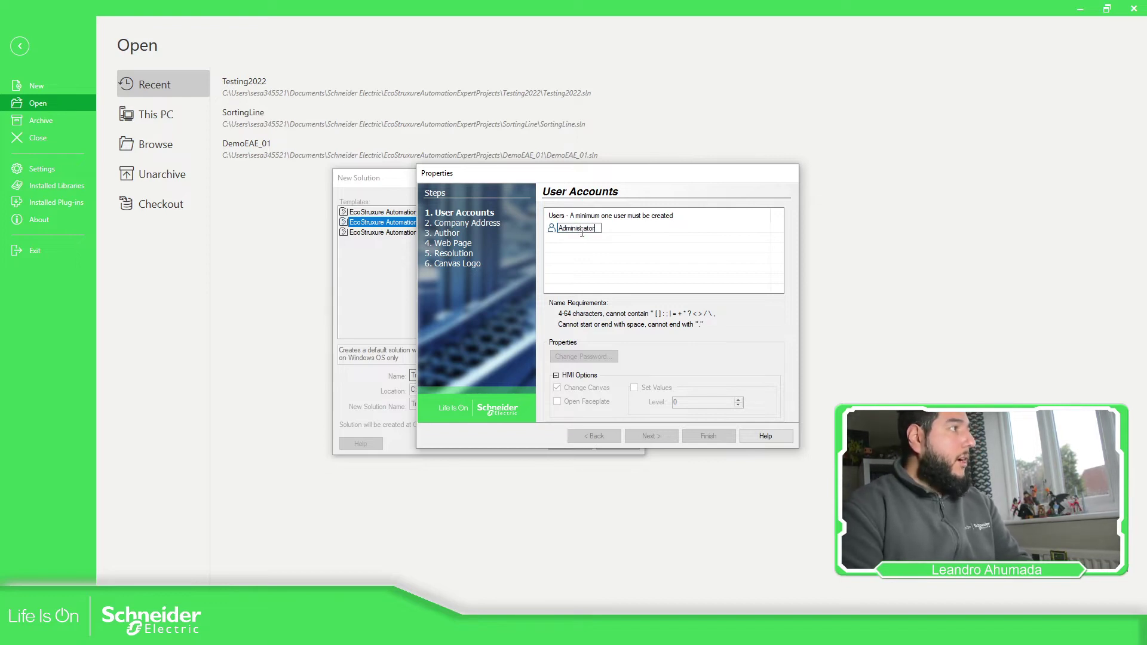
type("or")
key("Return")
left_click_drag(596, 248, 637, 255)
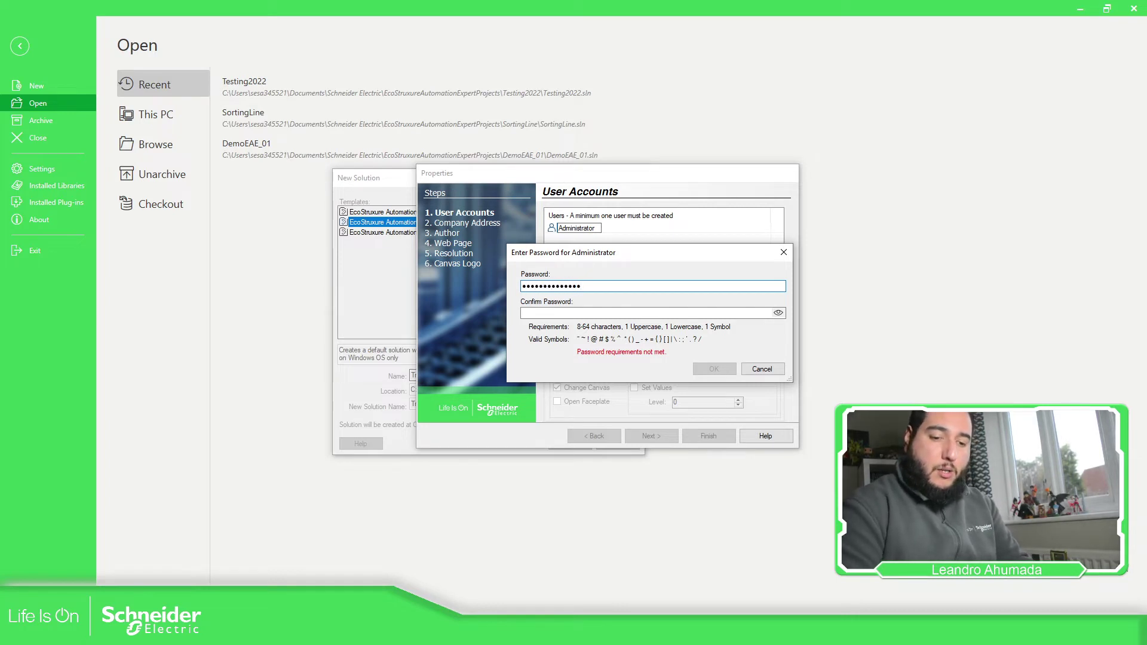
type("!")
left_click(636, 313)
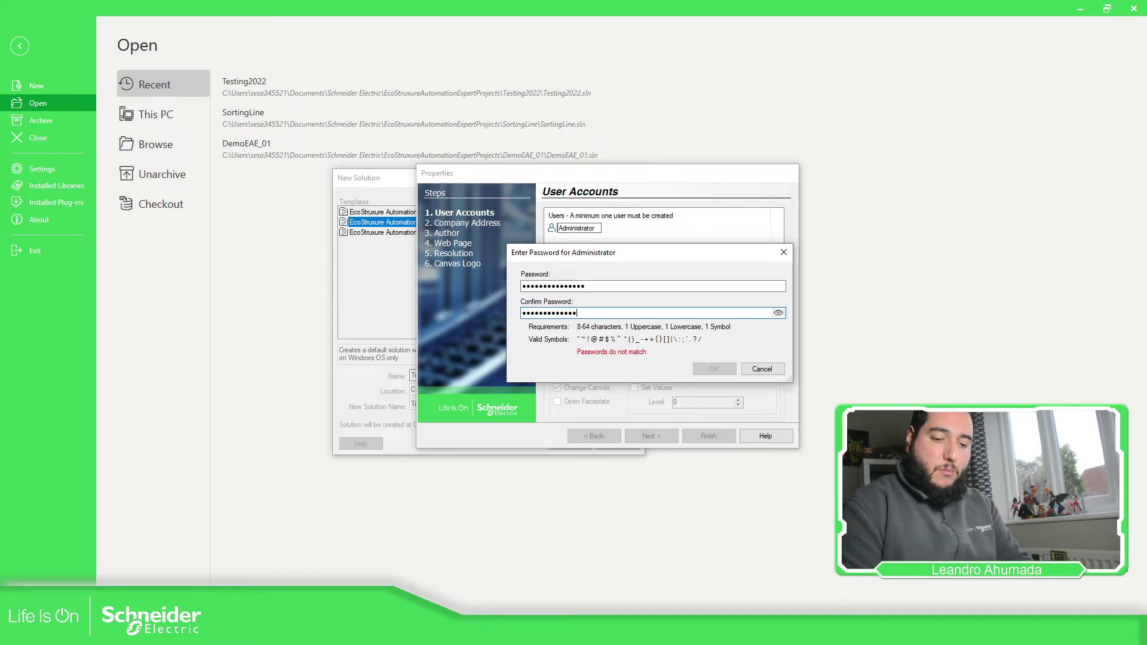
type("!")
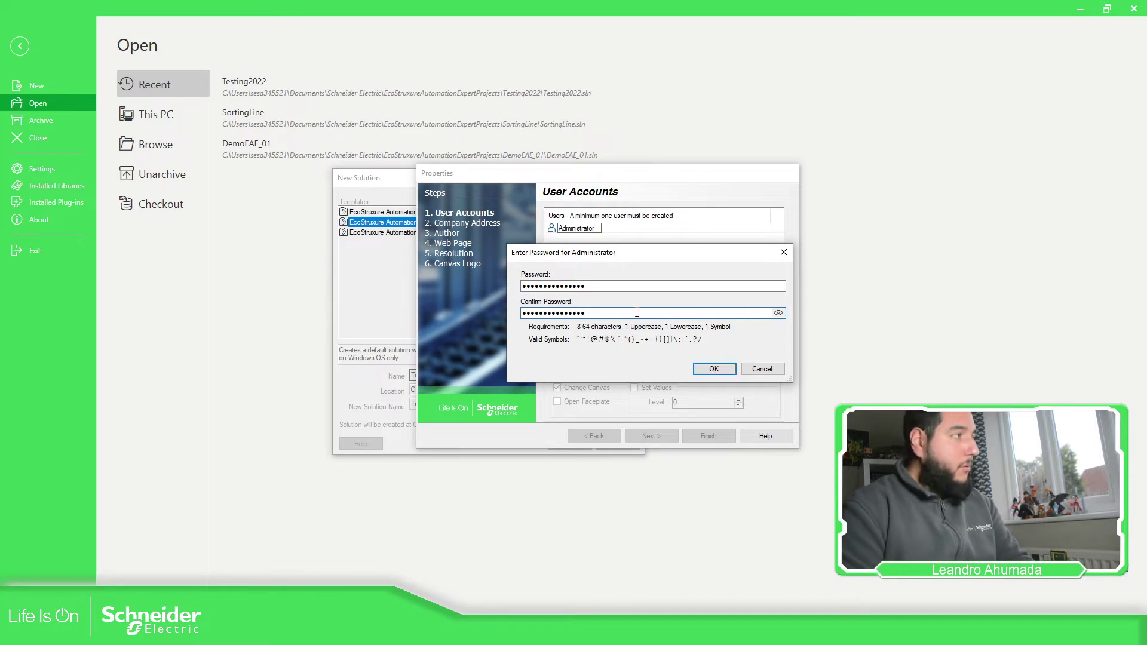
left_click(778, 315)
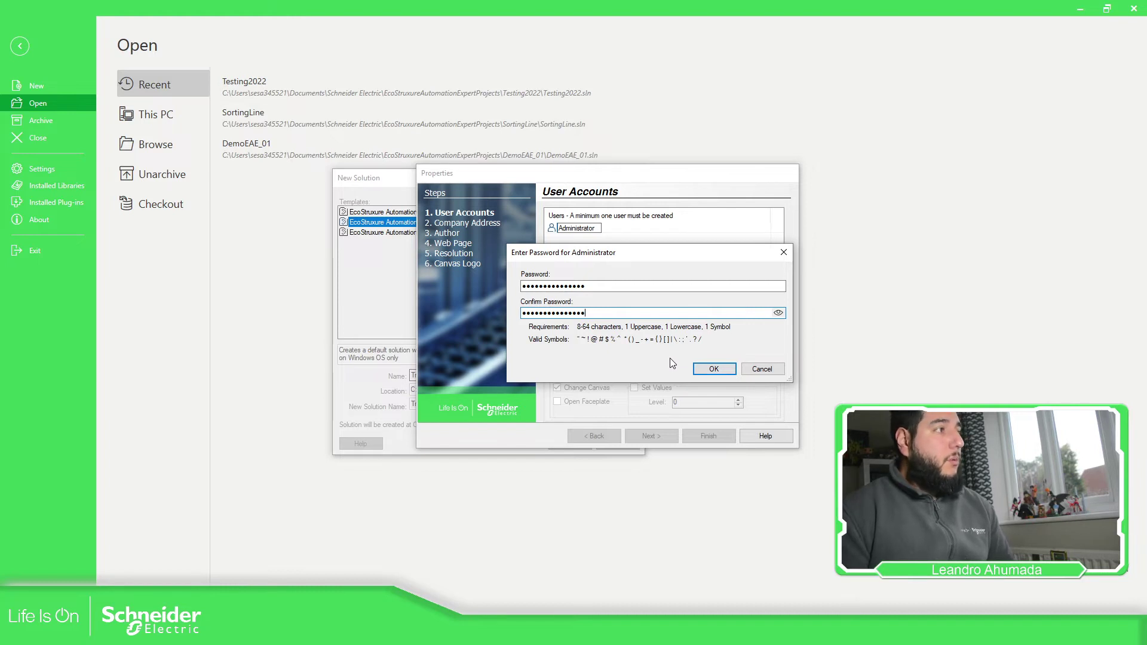
- Accept the Administrator's password in the password dialog
left_click(714, 369)
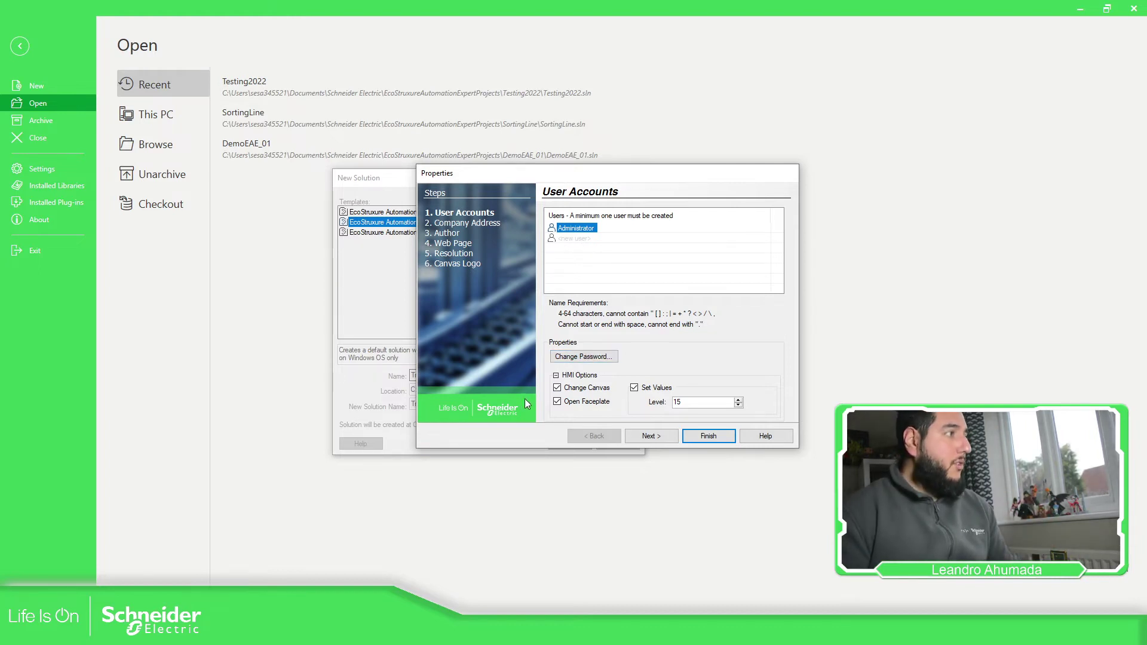
- Advance past Company Address to the Author step and clear the author's e-mail and job title
left_click(649, 435)
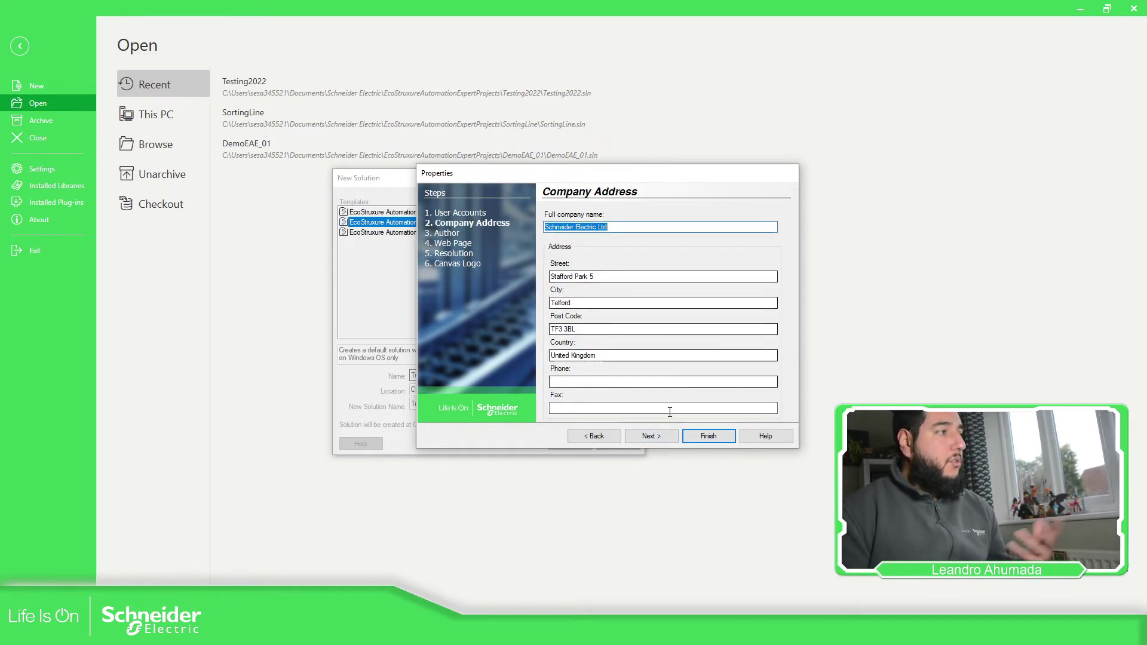
left_click(661, 432)
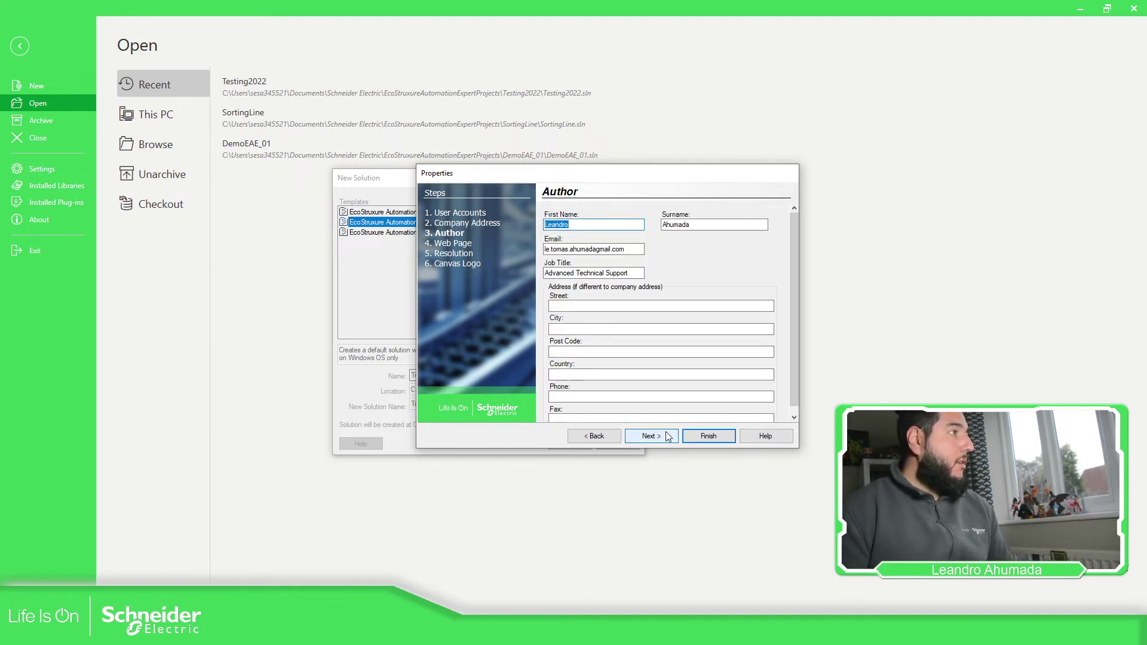
key("Tab")
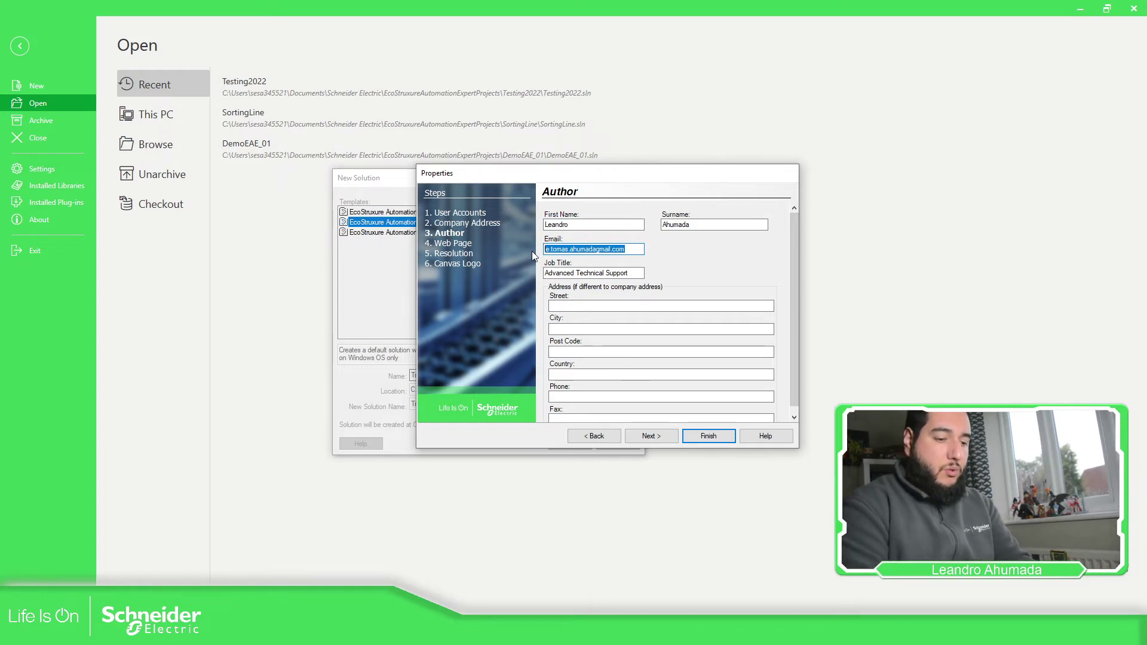
key("BackSpace")
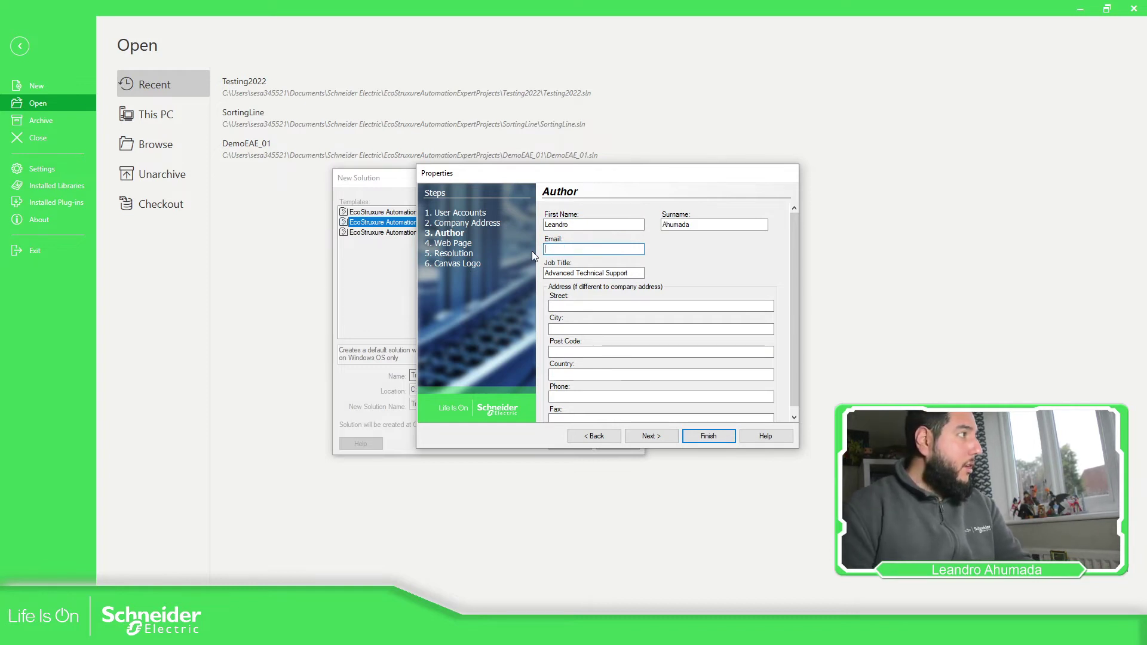
key("Tab")
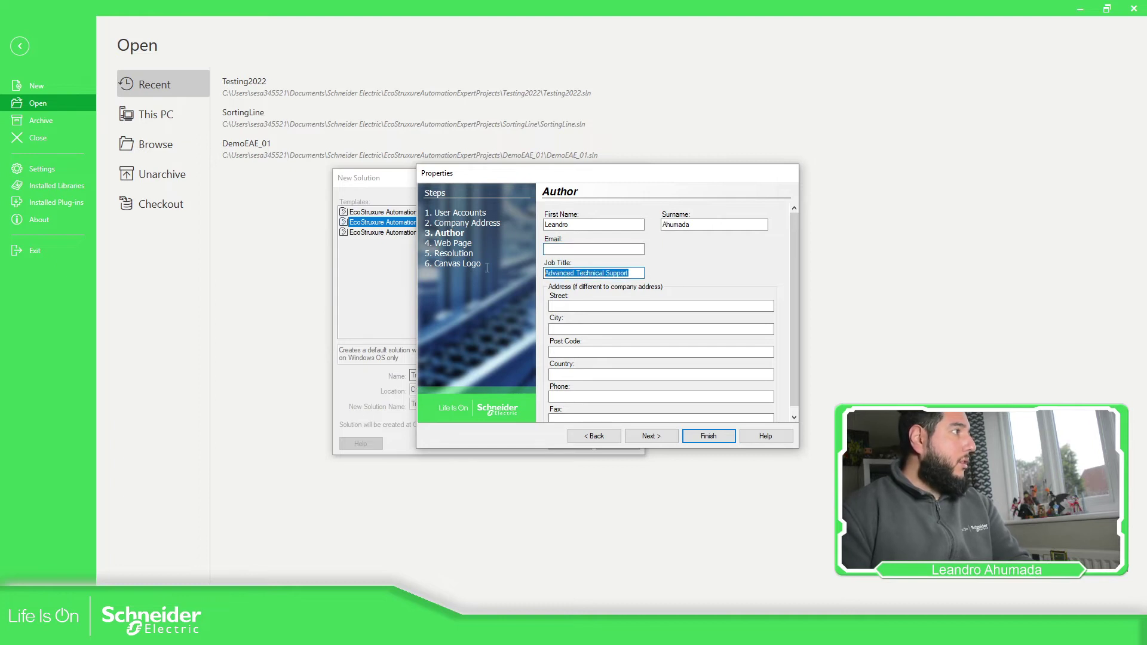
key("BackSpace")
- Clear the author's surname and go to the Web Page step
left_click_drag(766, 224, 576, 223)
key("BackSpace")
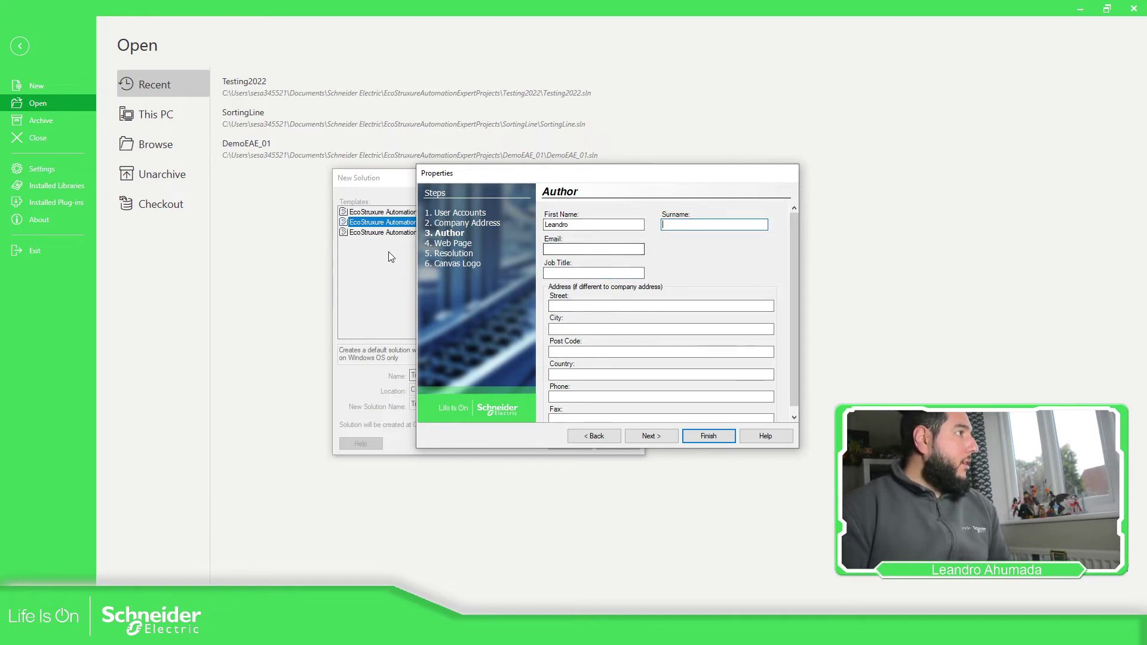
left_click(466, 248)
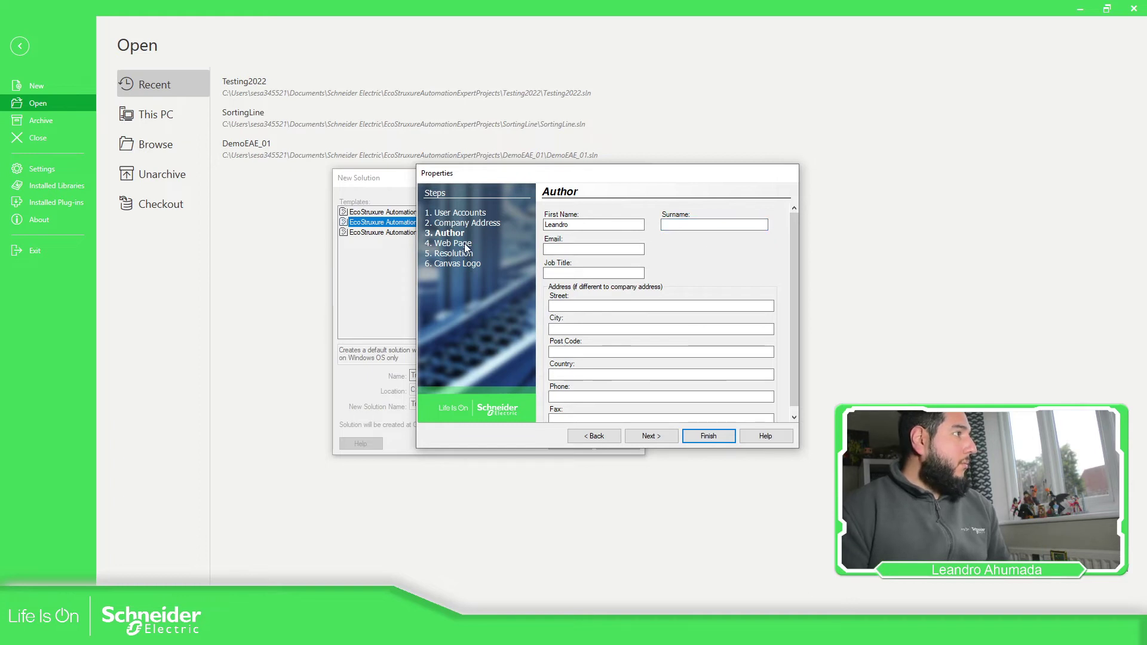
left_click(665, 434)
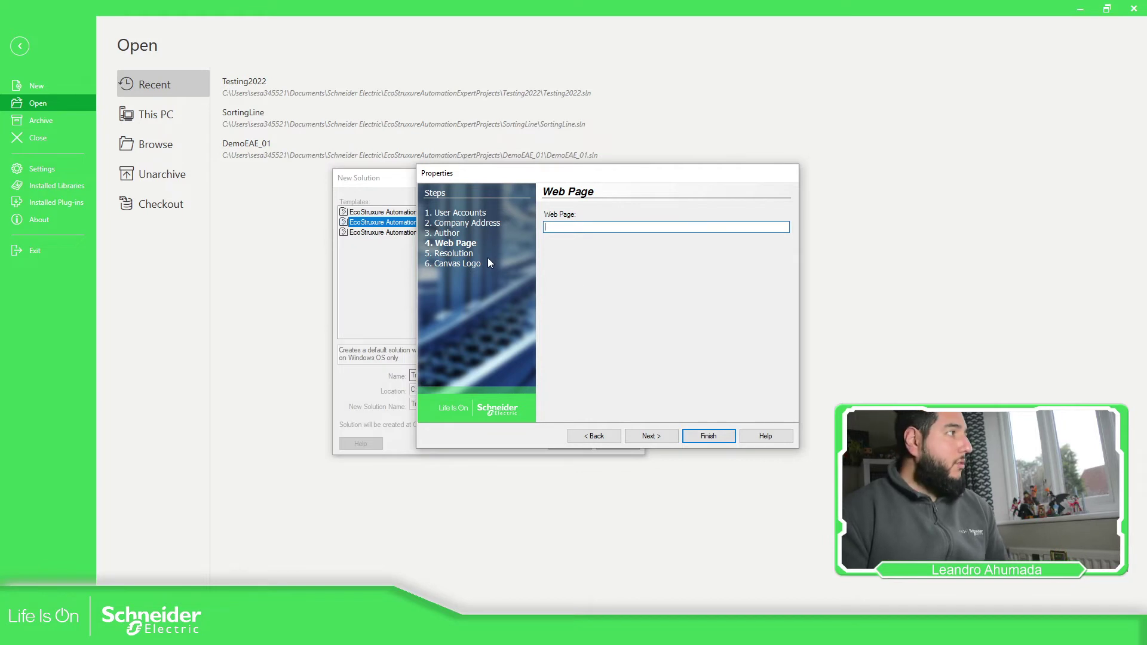
- Set the HMI resolution size to 1280x980 on the Resolution step
left_click(647, 436)
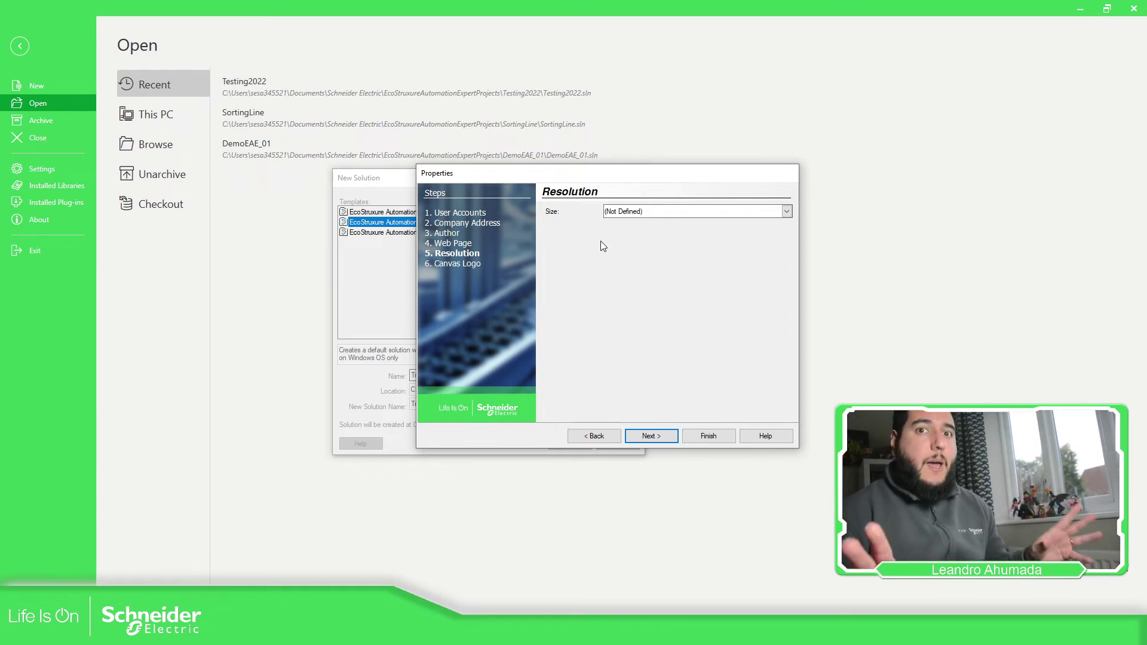
left_click(786, 212)
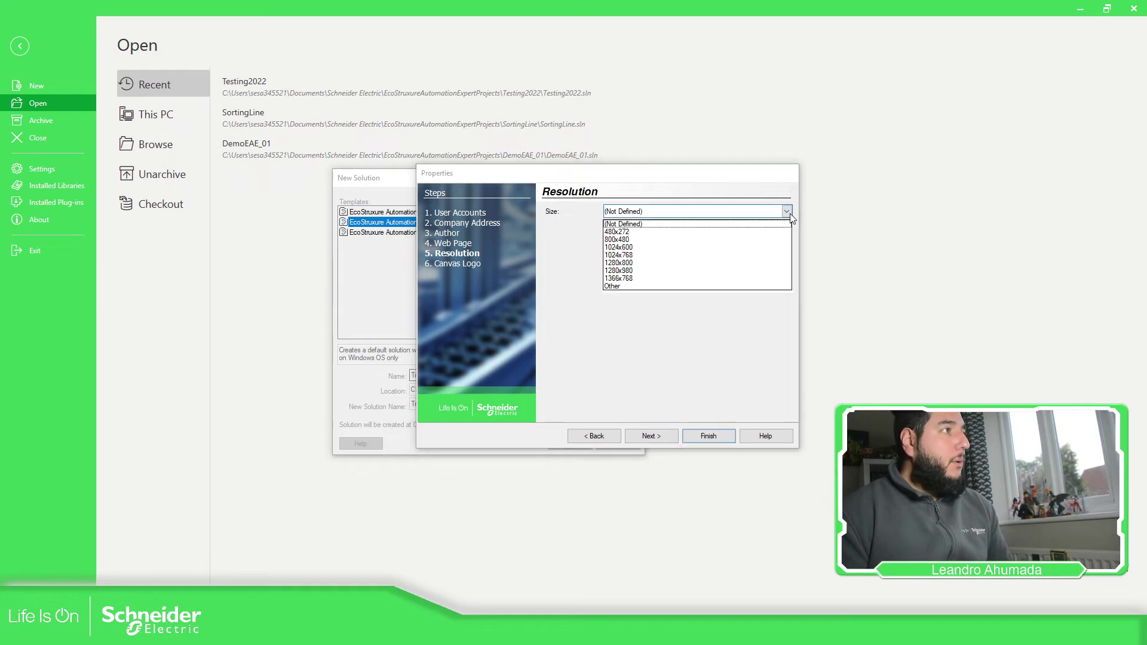
left_click(627, 271)
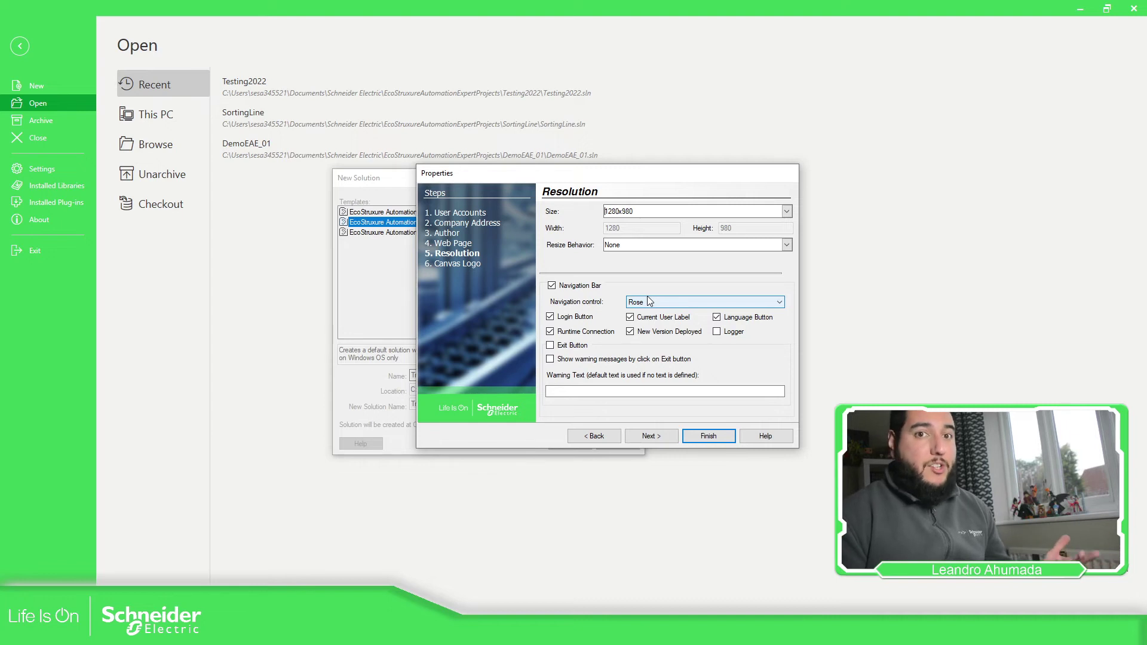
- Replace the canvas logo with LTA_IMAGE_2021_Big.png from the IMAGES folder
left_click(652, 440)
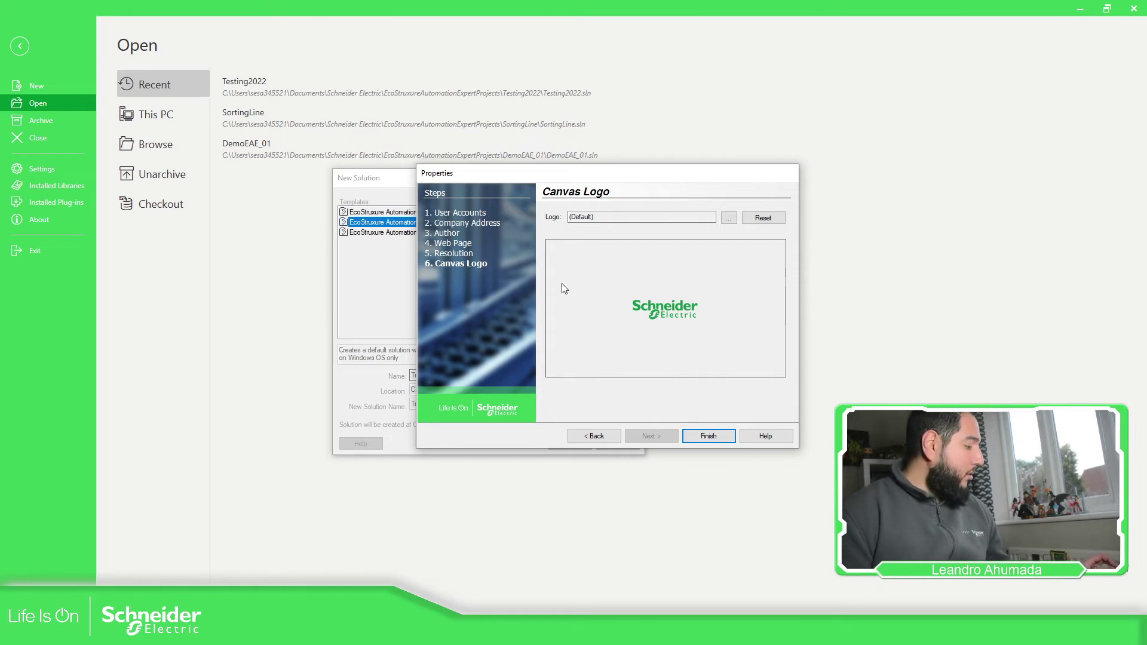
left_click(763, 218)
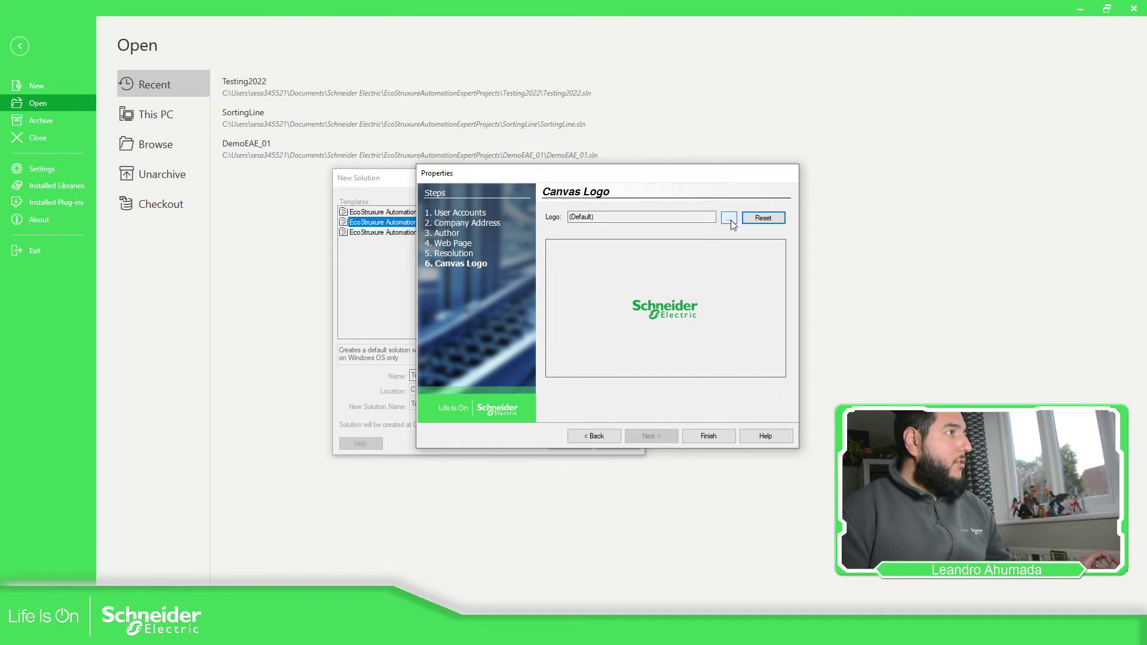
left_click(728, 218)
scroll(747, 279, "down", 4)
scroll(792, 279, "up", 2)
scroll(799, 278, "down", 1)
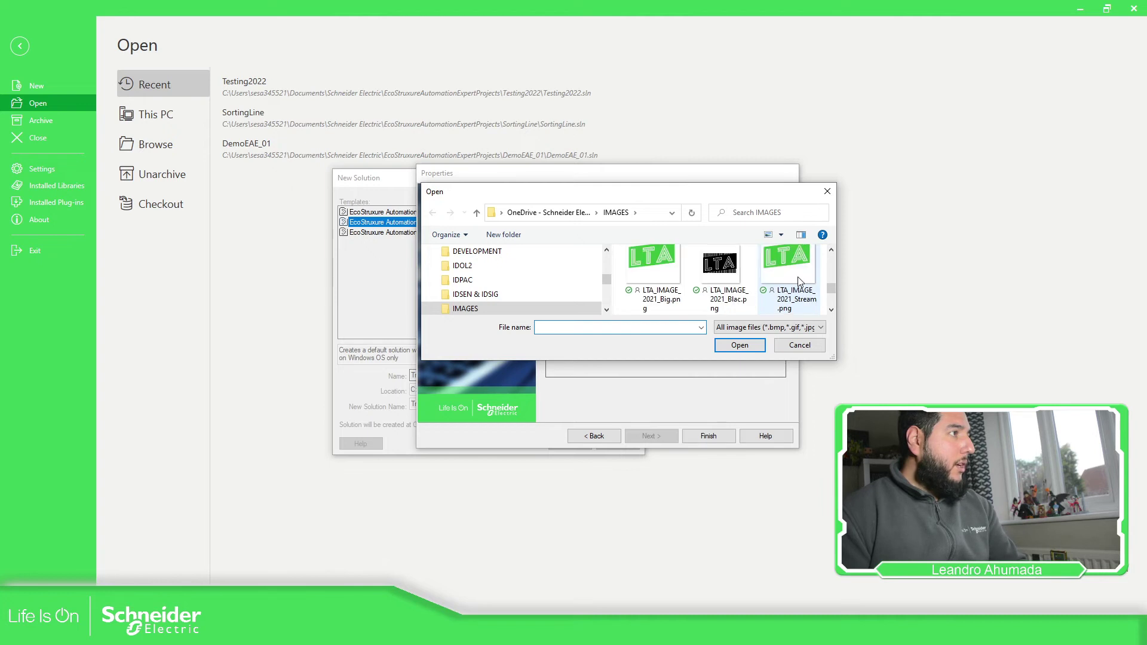
left_click(663, 275)
left_click(740, 346)
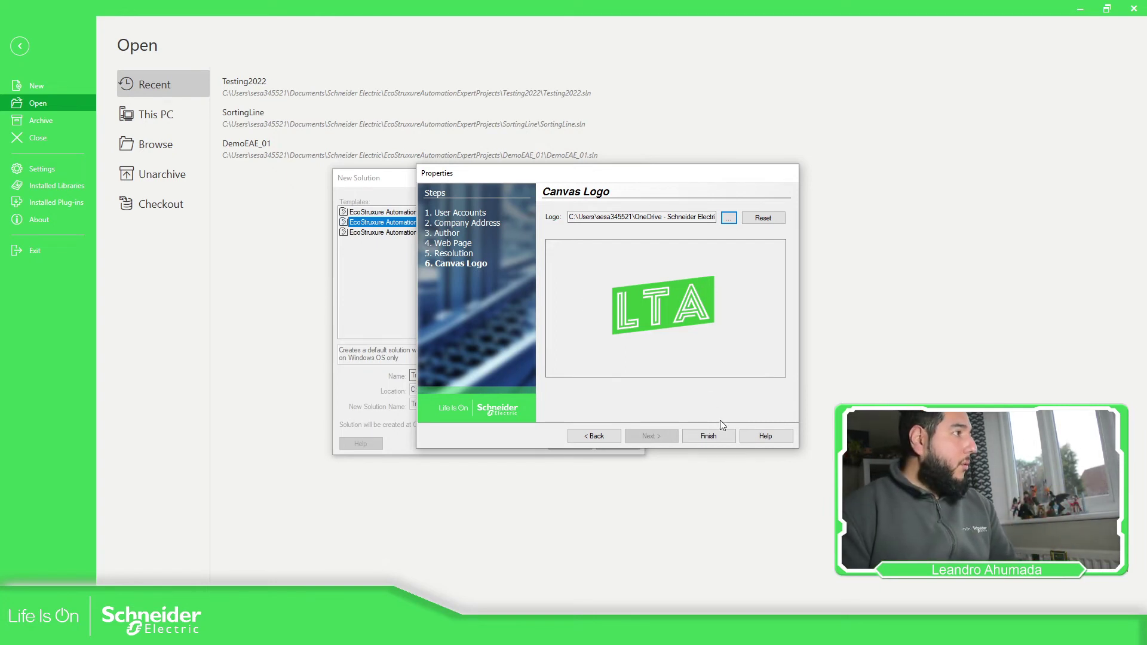
- Finish the wizard and expand TrainingSortingLine and its Canvases folder in Solution Explorer
left_click(708, 436)
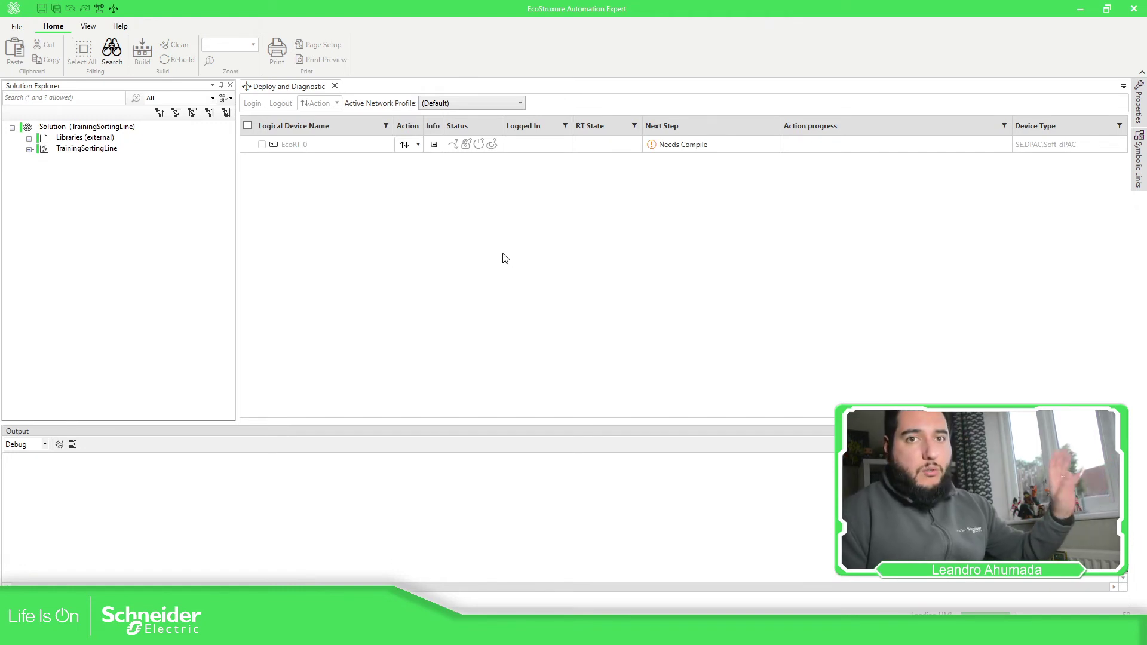
left_click(29, 149)
left_click(46, 246)
- Open the Start Canvas from the 1280x980 canvas and select the LTA logo in its header
right_click(109, 269)
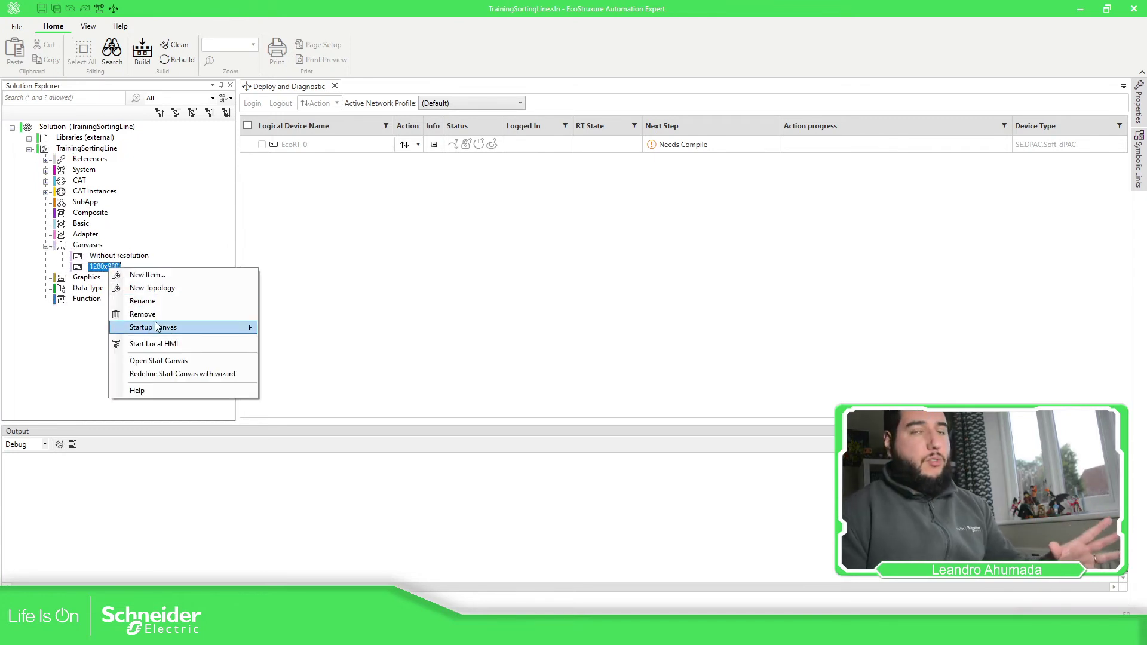
left_click(165, 360)
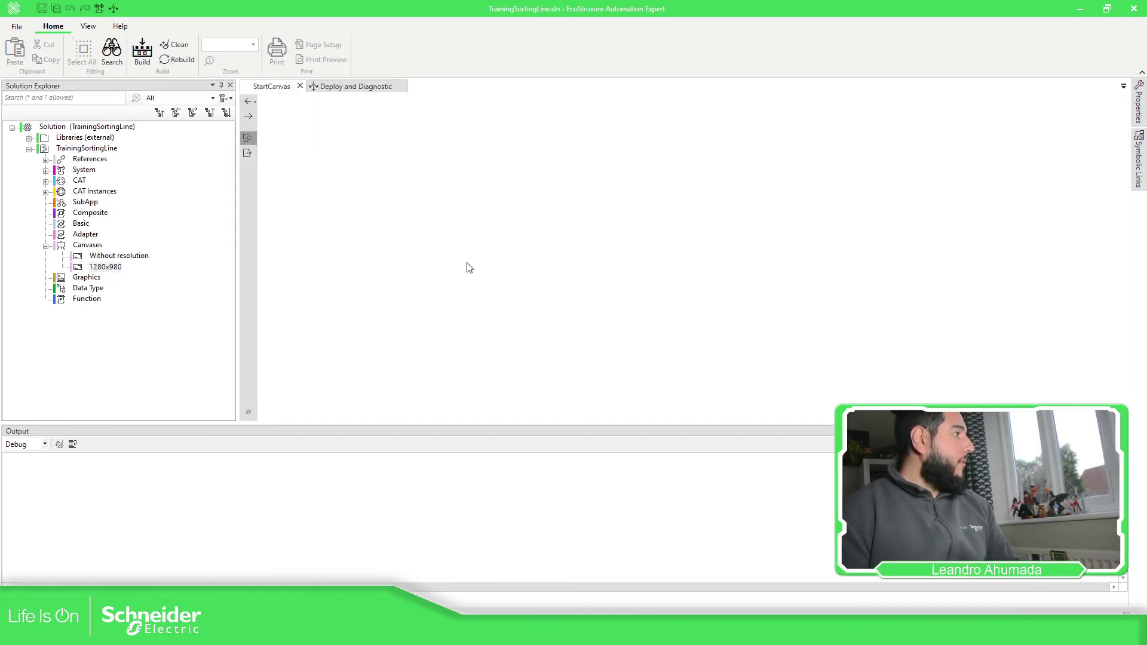
left_click(303, 149)
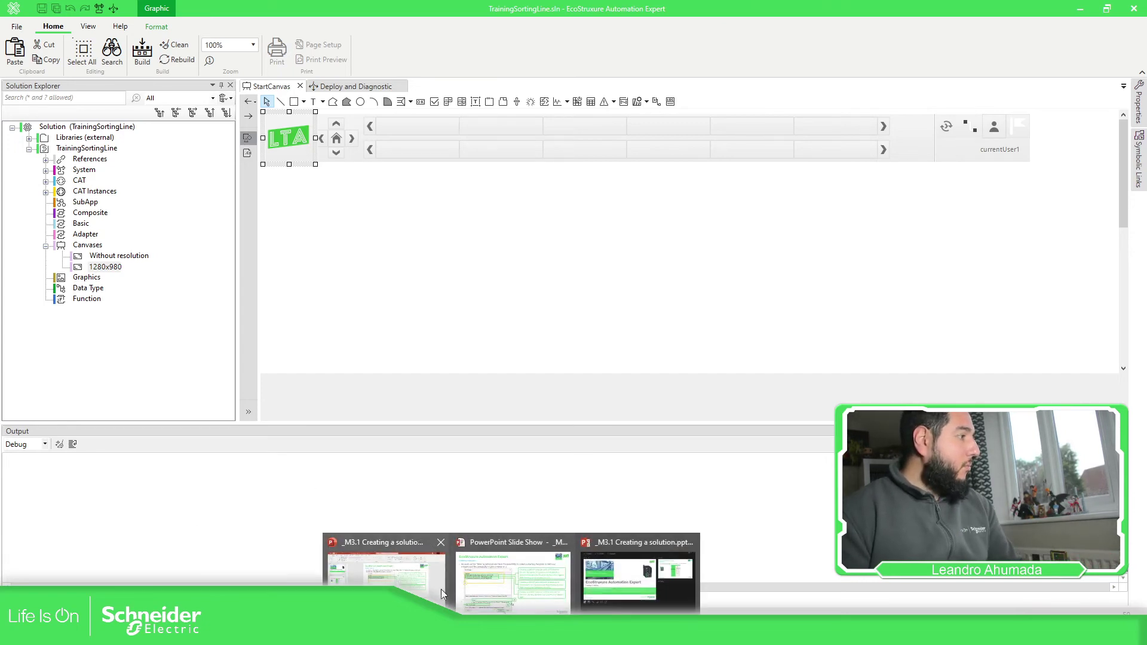
- On the Practice slide, tick off the first three steps, underline 'starter kit' and circle the SortingLine name
left_click(478, 585)
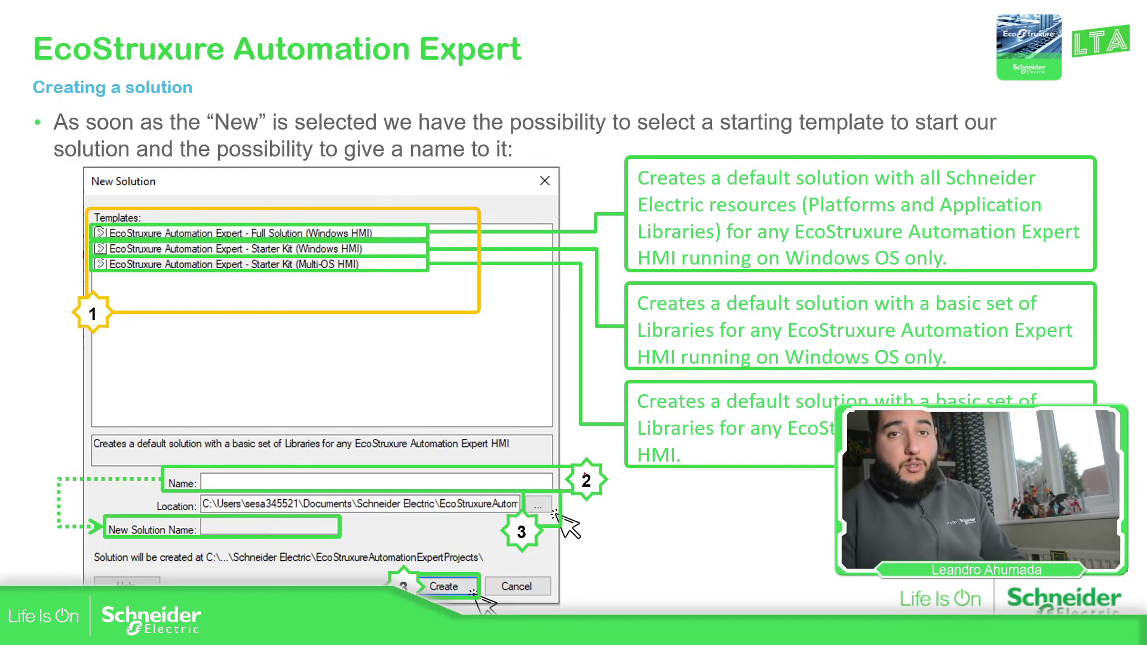
key("Right")
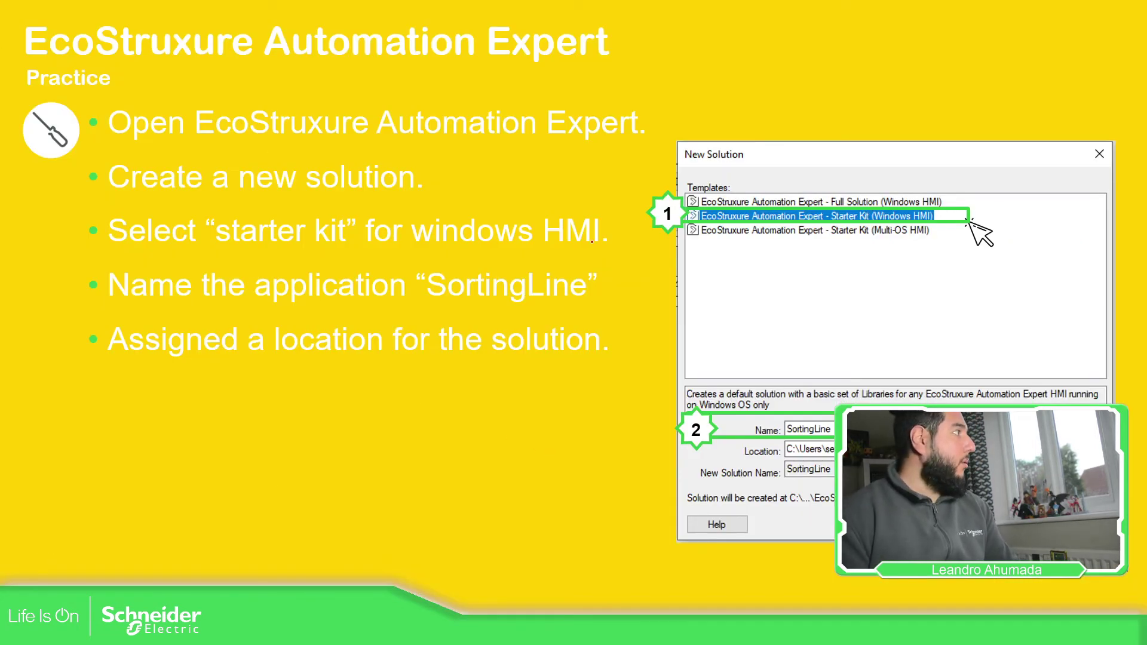
left_click_drag(651, 112, 679, 106)
left_click_drag(434, 169, 487, 155)
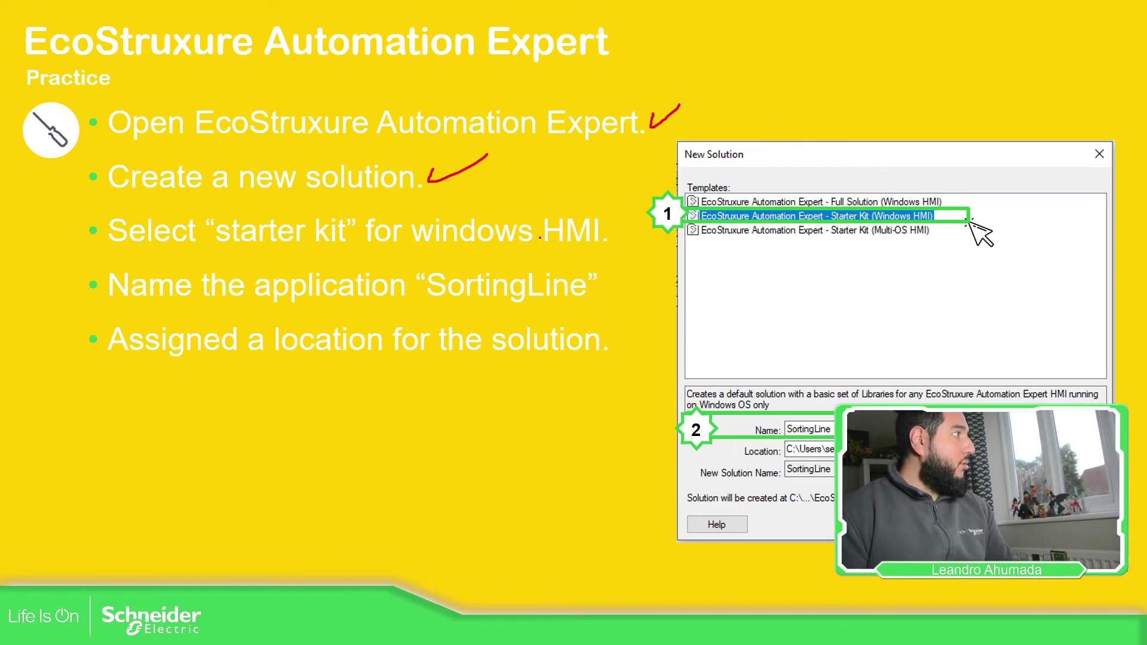
left_click_drag(614, 230, 628, 224)
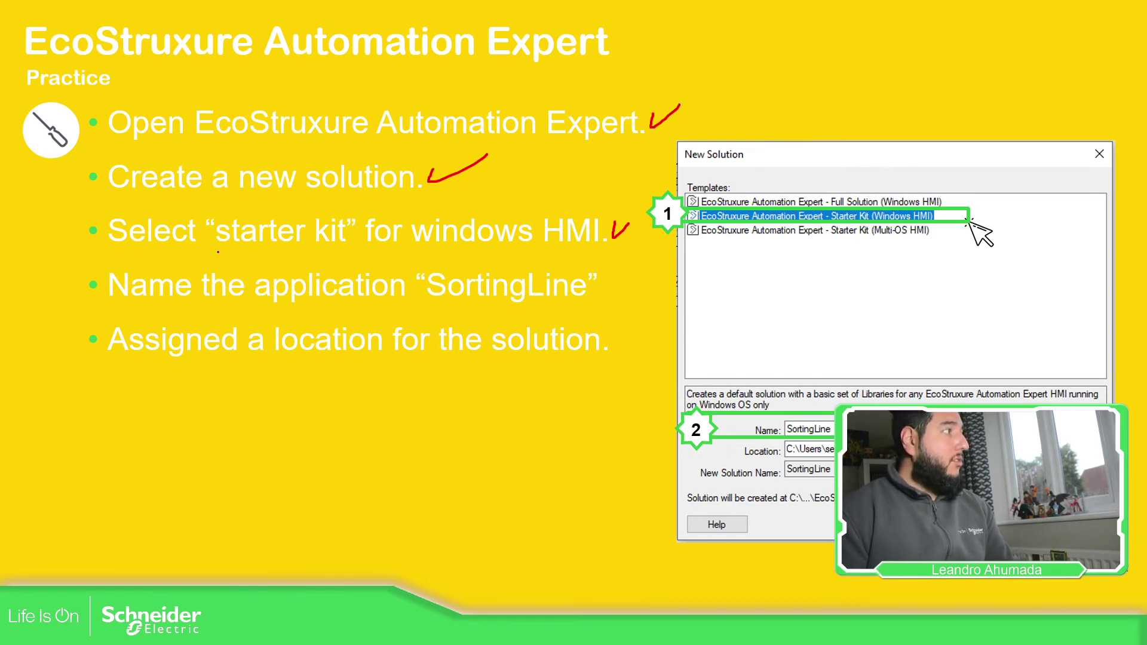
left_click_drag(219, 252, 333, 250)
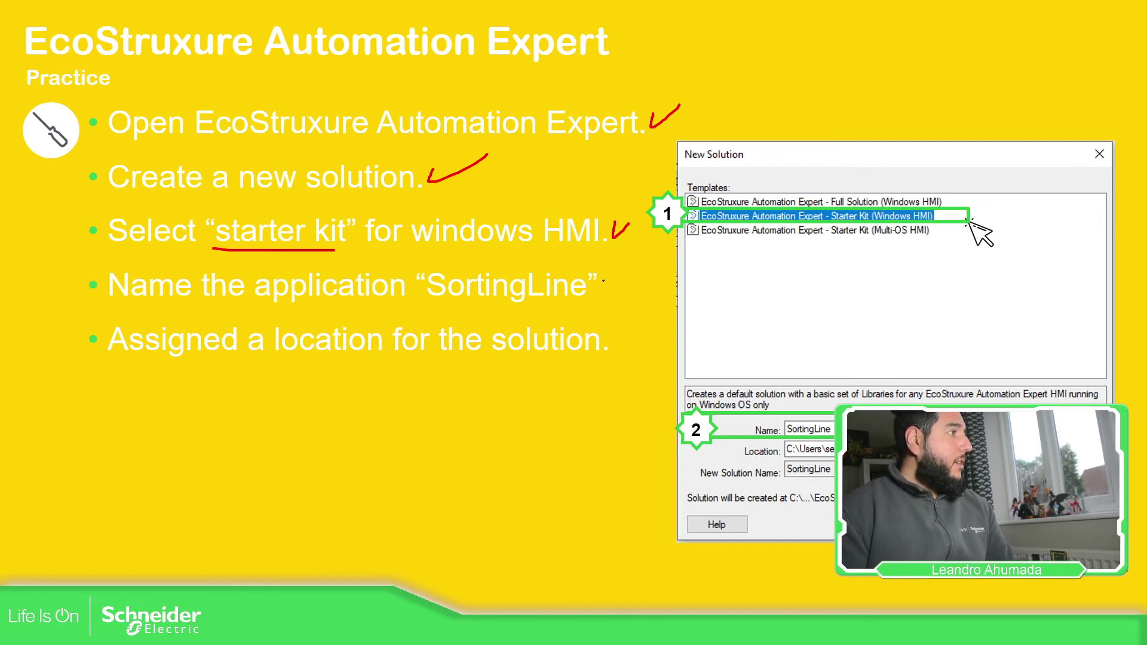
mouse_move(610, 270)
left_mouse_down()
mouse_move(542, 256)
mouse_move(440, 264)
mouse_move(415, 293)
mouse_move(583, 304)
mouse_move(632, 270)
mouse_move(571, 267)
left_mouse_up()
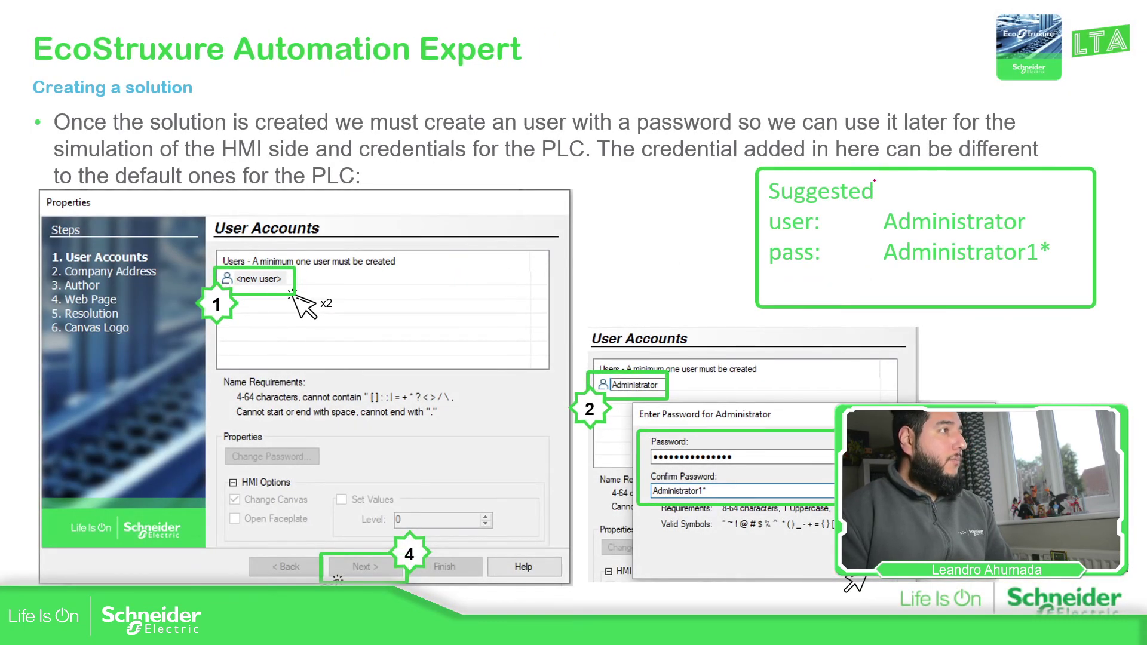
- Circle the suggested user credentials, then advance through the company/author and resolution/logo slides
mouse_move(1053, 222)
left_mouse_down()
mouse_move(956, 198)
mouse_move(885, 205)
mouse_move(873, 249)
mouse_move(993, 283)
mouse_move(1084, 241)
mouse_move(1000, 193)
left_mouse_up()
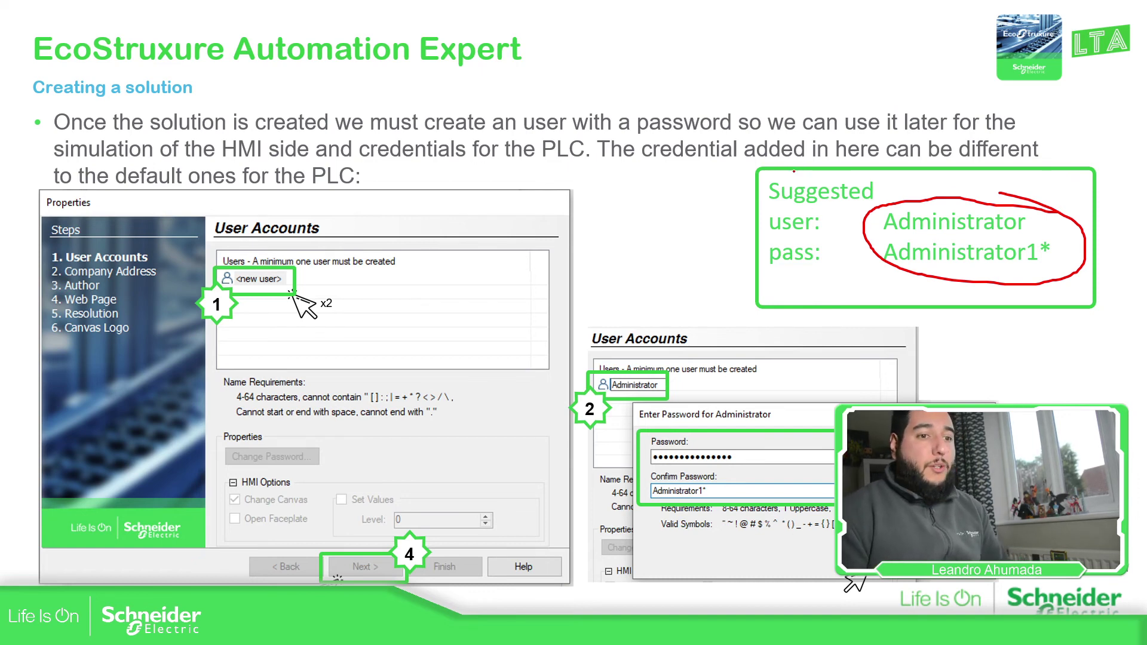
key("Right")
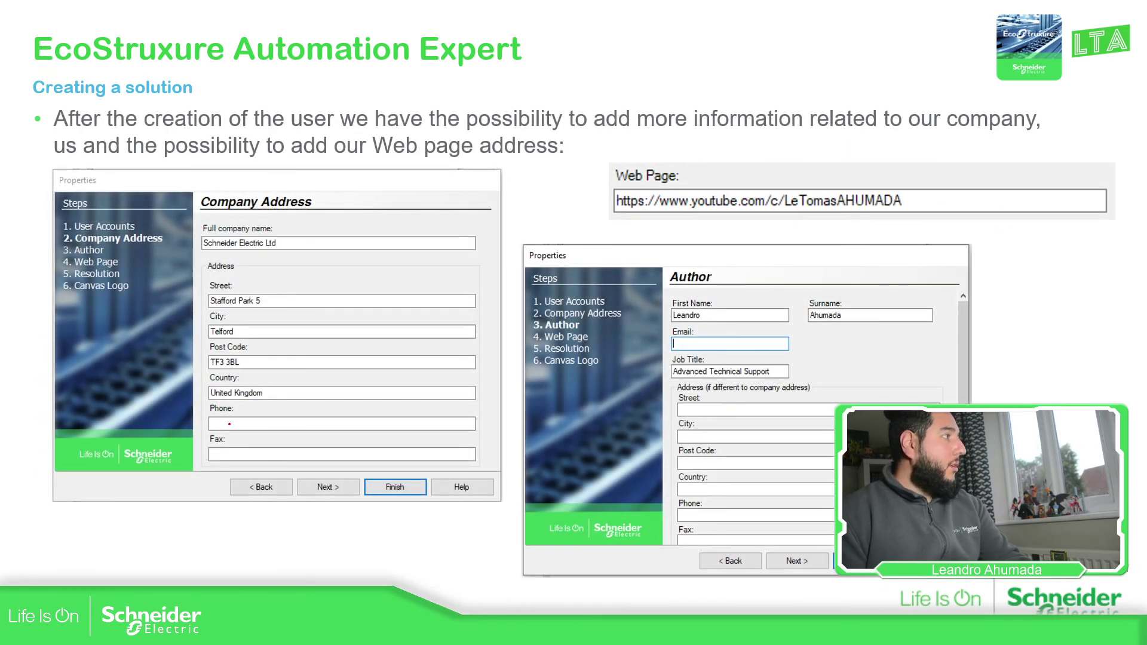
key("Right")
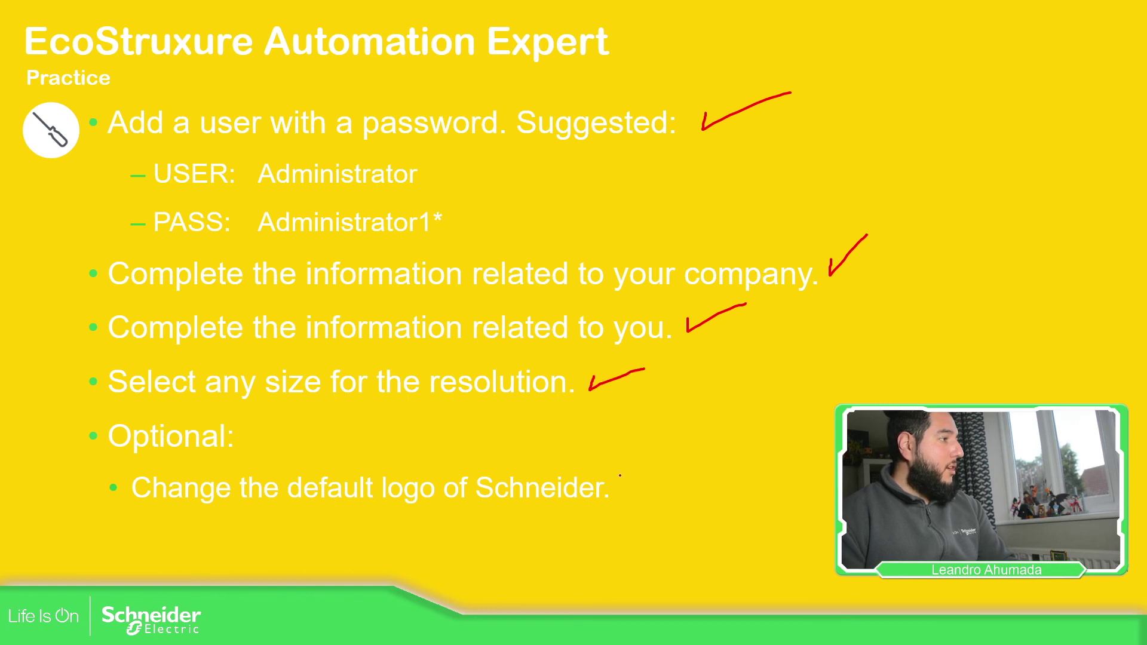
- Tick off 'Change the default logo of Schneider' with a pen check mark
left_click_drag(621, 476, 717, 462)
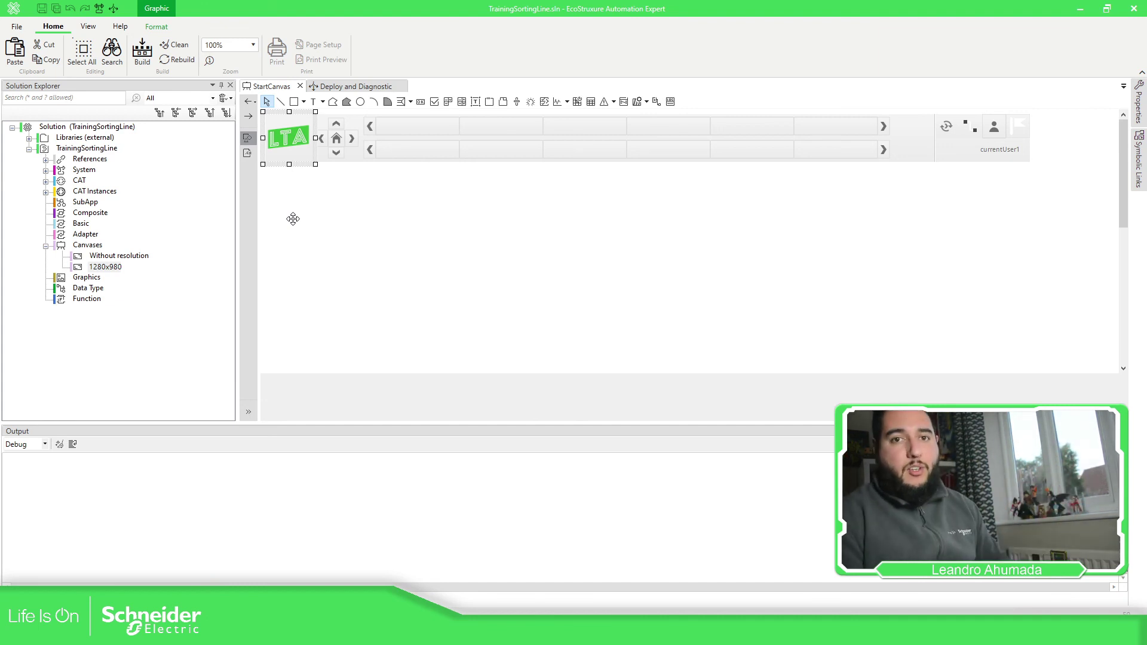
left_click(87, 149)
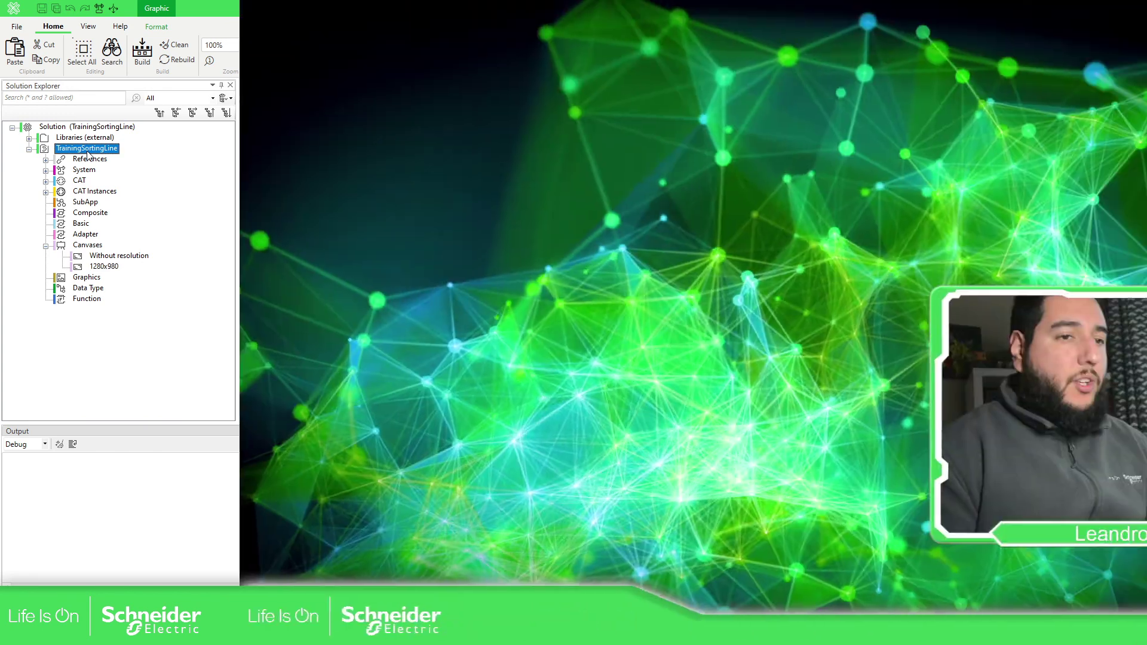